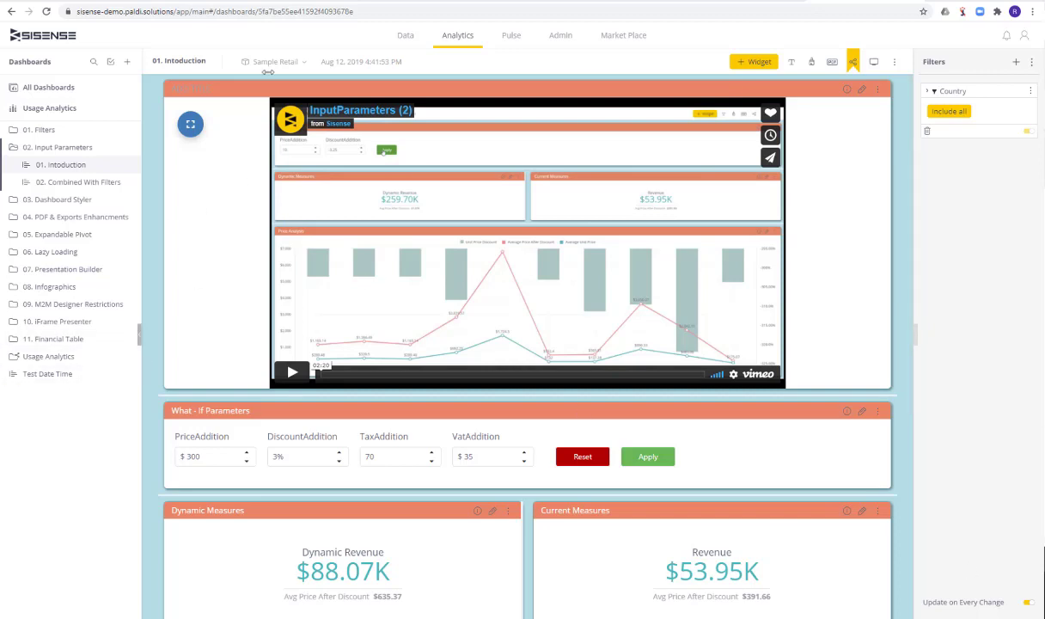
Raise the DiscountAddition parameter to 5% in the What-If Parameters widget and apply it to the dashboard.
{"action": "scroll", "coordinate": [298, 428], "scroll_direction": "down", "scroll_amount": 1}
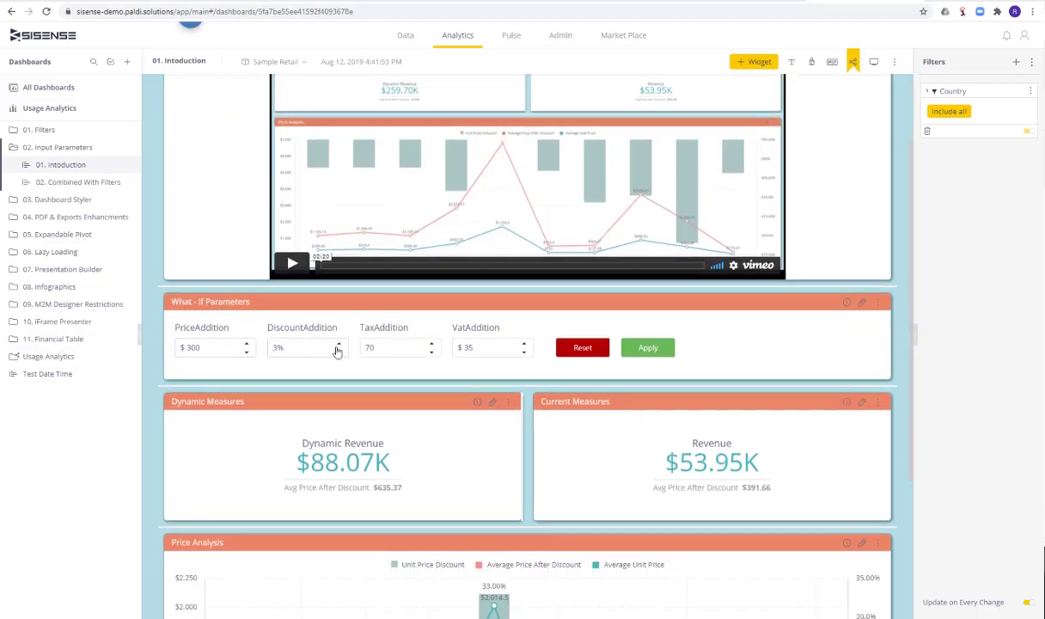
{"action": "scroll", "coordinate": [350, 208], "scroll_direction": "down", "scroll_amount": 2}
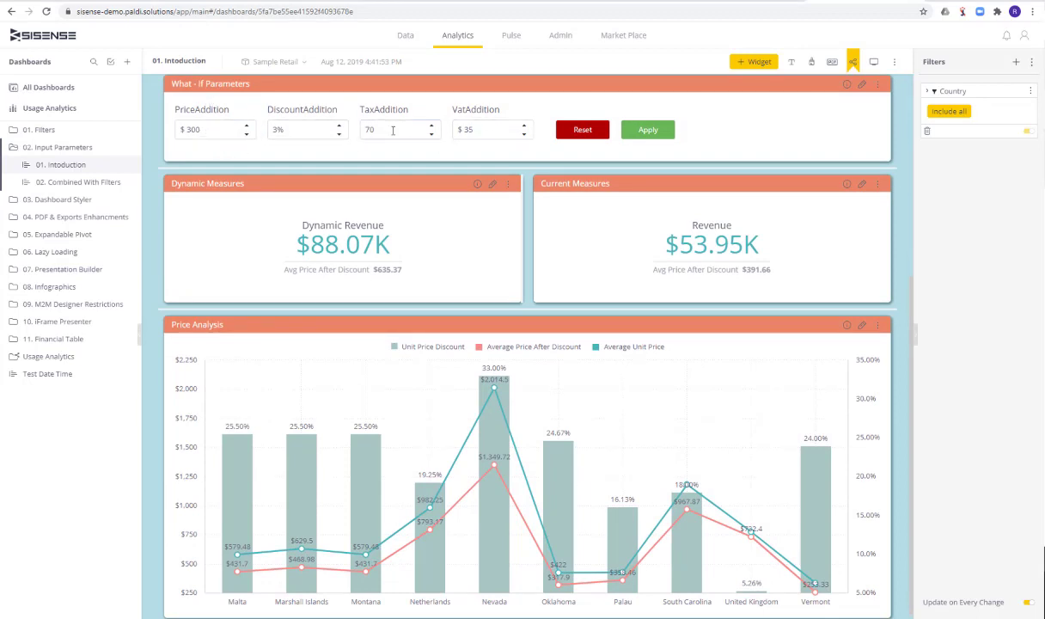
{"action": "left_click", "coordinate": [341, 127]}
{"action": "left_click", "coordinate": [341, 126]}
{"action": "left_click", "coordinate": [371, 148]}
{"action": "left_click", "coordinate": [648, 132]}
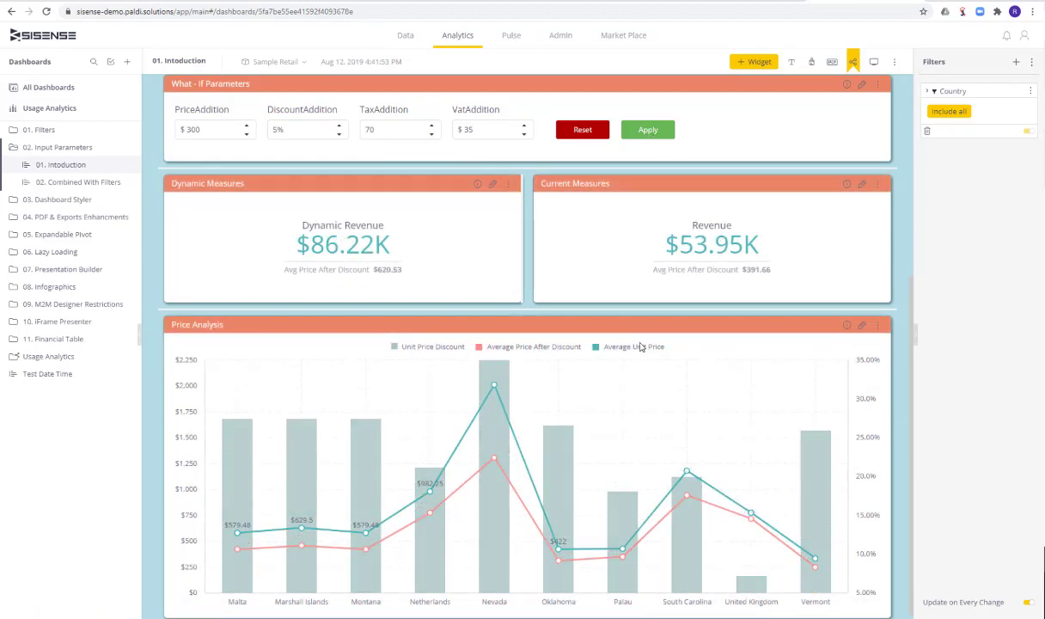
{"action": "scroll", "coordinate": [491, 310], "scroll_direction": "up", "scroll_amount": 1}
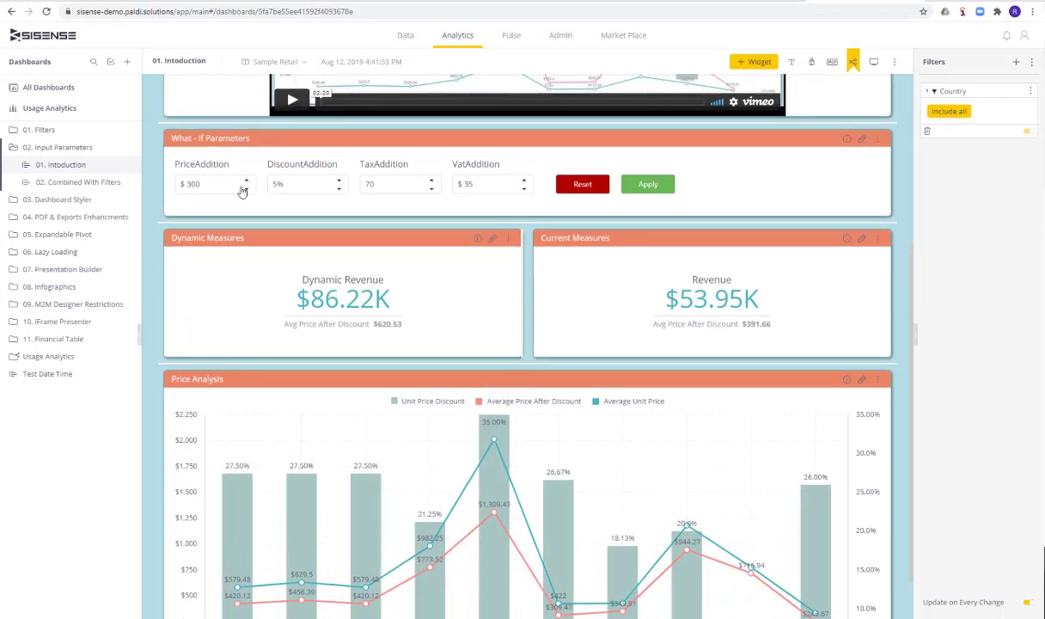
{"action": "left_click", "coordinate": [494, 239]}
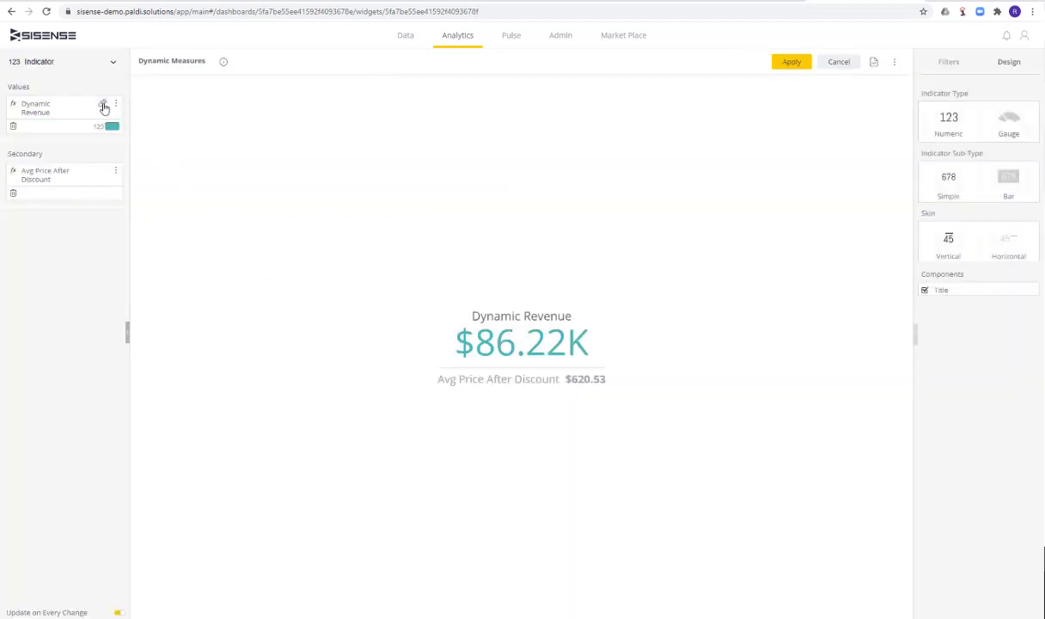
{"action": "left_click", "coordinate": [101, 104]}
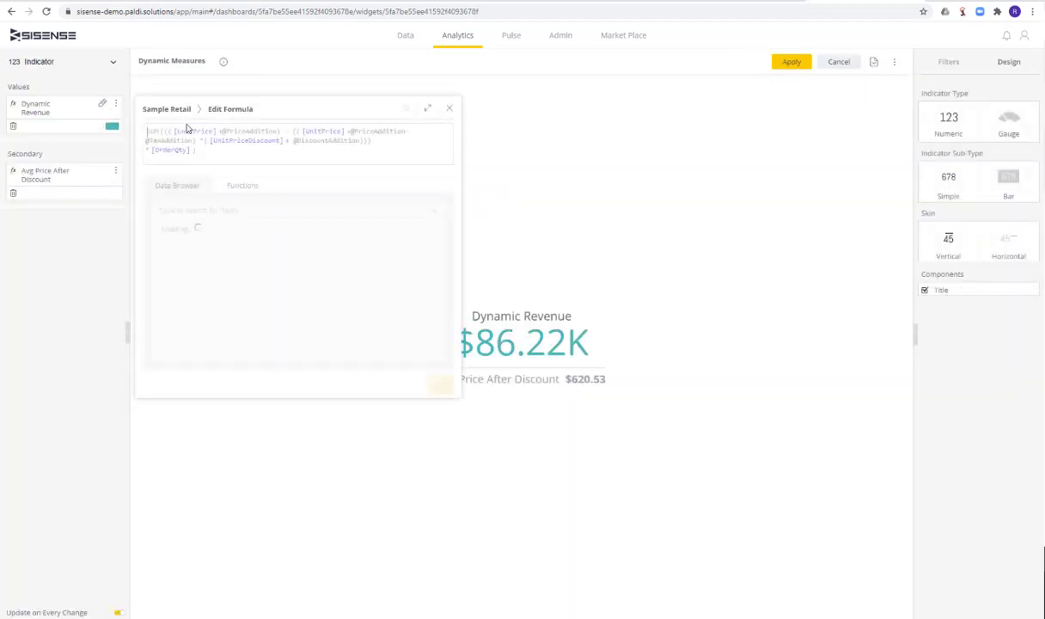
{"action": "double_click", "coordinate": [360, 130]}
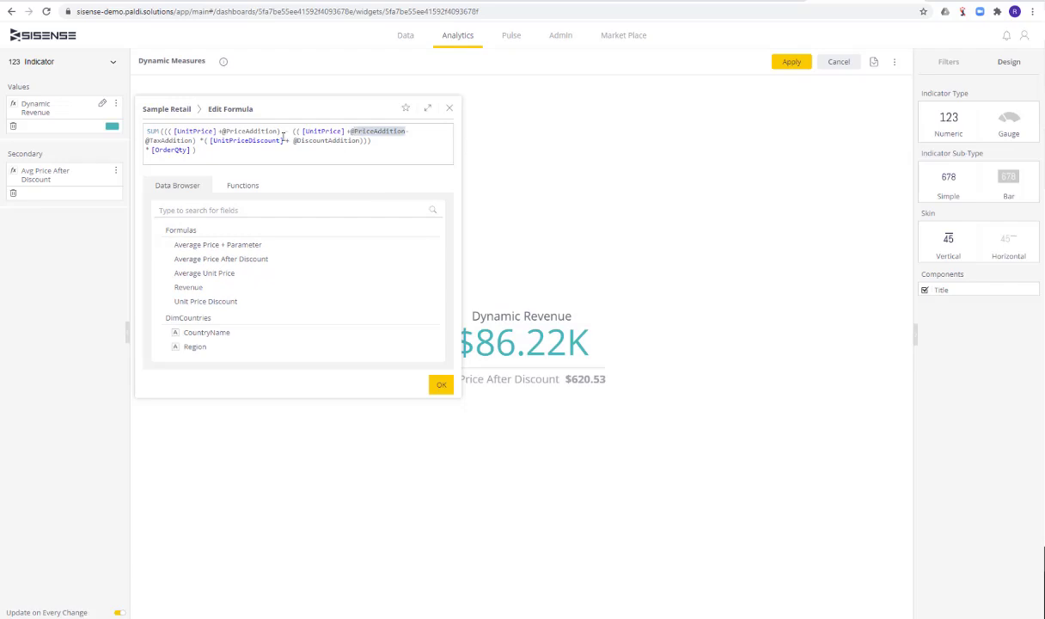
{"action": "double_click", "coordinate": [225, 131]}
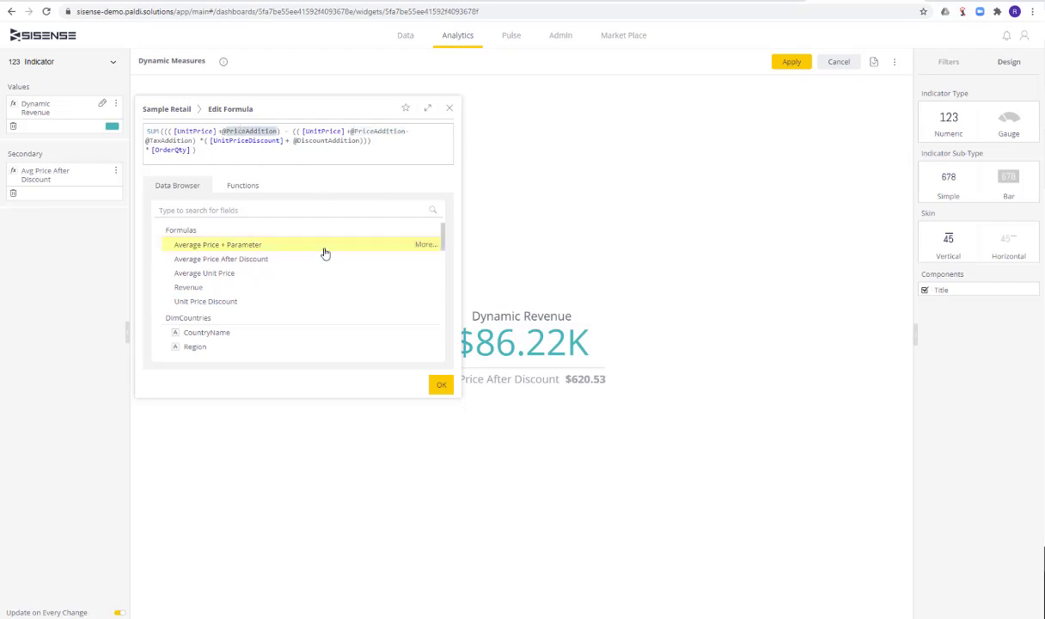
{"action": "left_click_drag", "start_coordinate": [222, 131], "coordinate": [271, 132]}
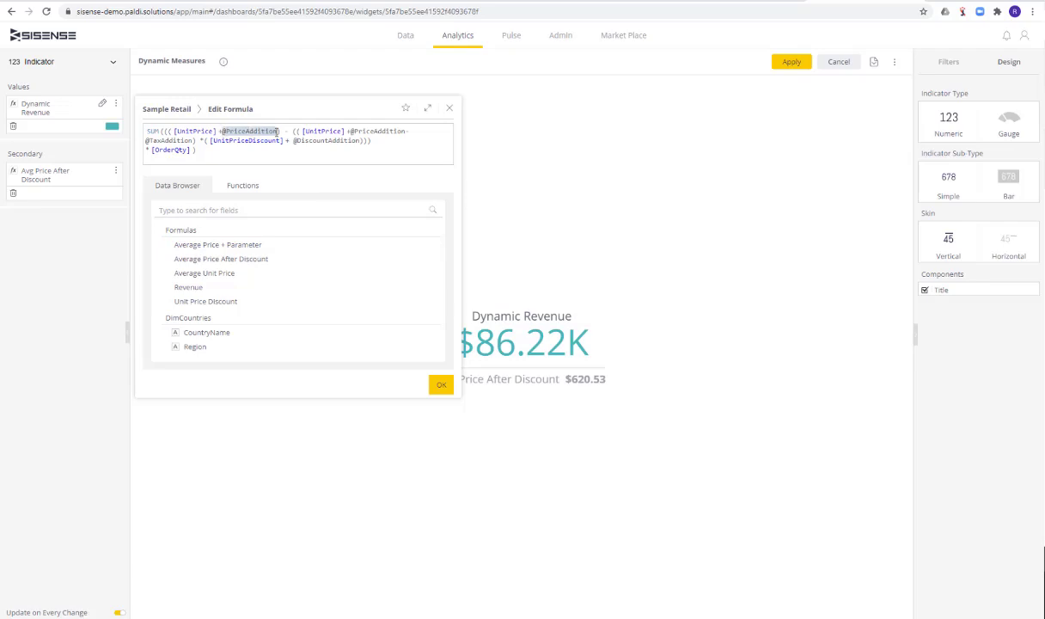
{"action": "left_click", "coordinate": [448, 109]}
{"action": "left_click", "coordinate": [830, 63]}
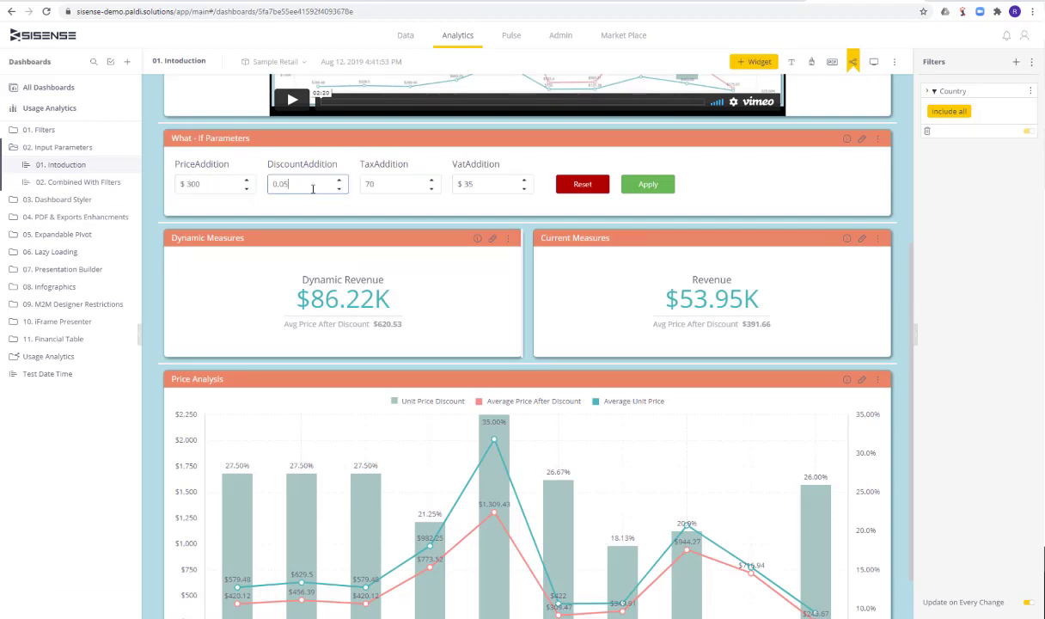
Open the What-If Parameters widget for editing and show its general settings, including the parameters count.
{"action": "left_click", "coordinate": [861, 139]}
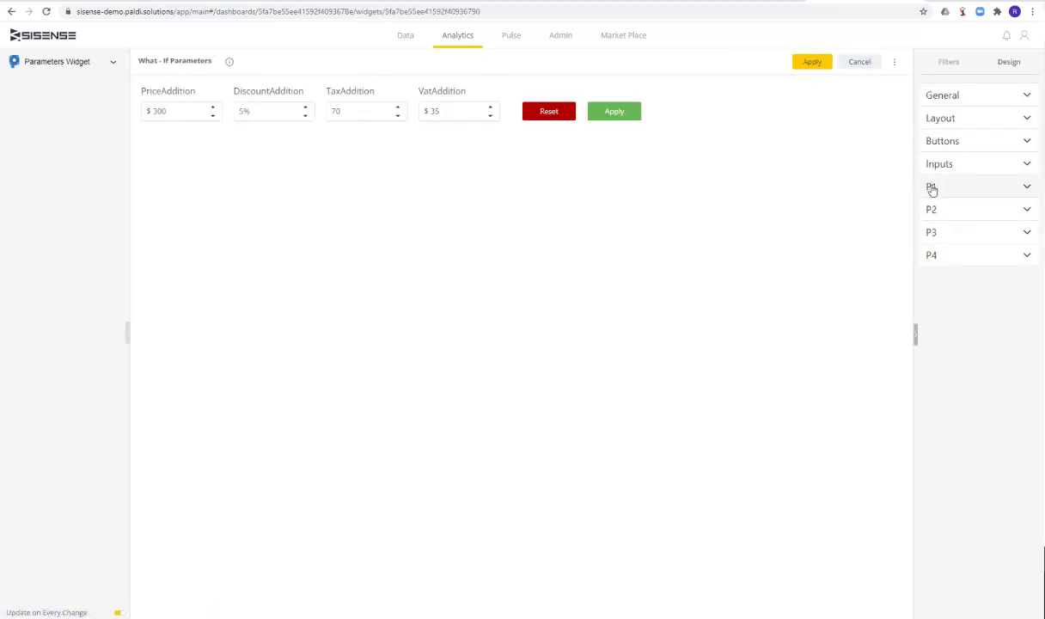
{"action": "left_click", "coordinate": [956, 95]}
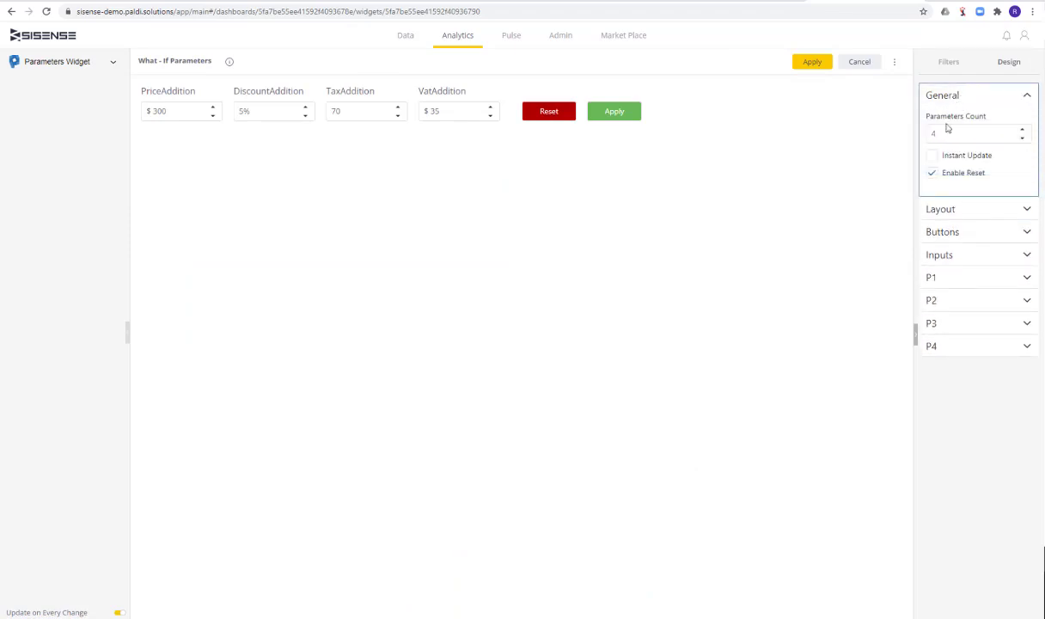
{"action": "left_click", "coordinate": [950, 134]}
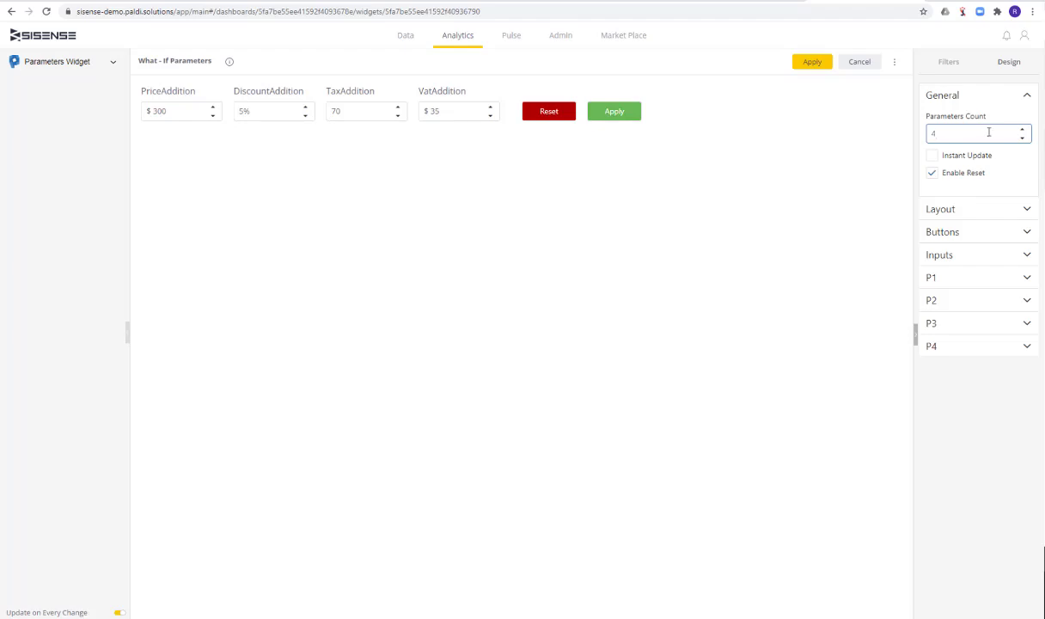
Try out the Instant Update and Enable Reset options, returning each to its original setting.
{"action": "left_click", "coordinate": [934, 157]}
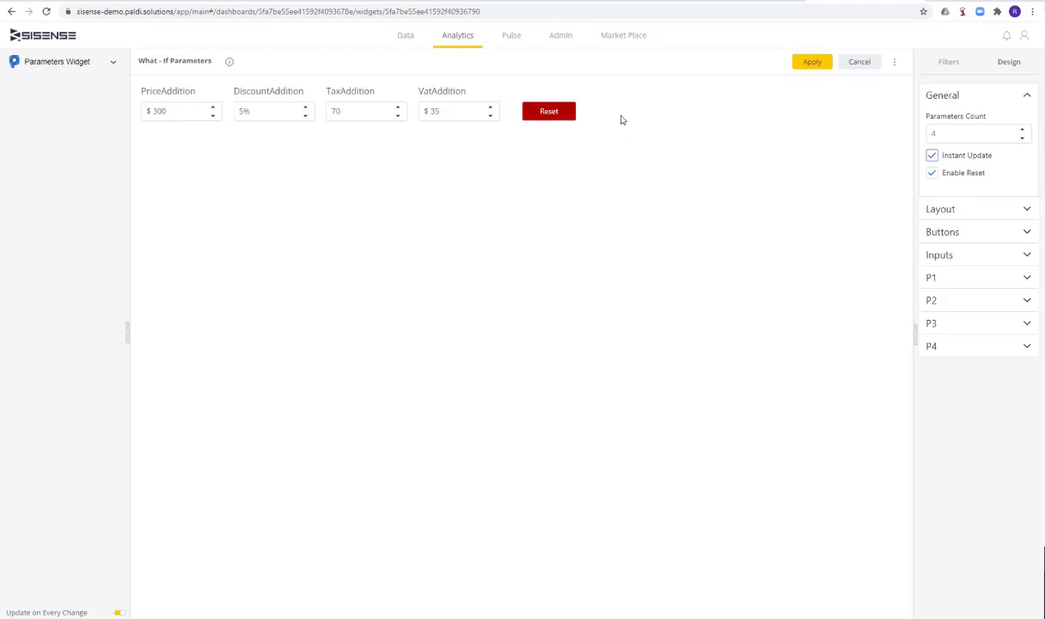
{"action": "left_click", "coordinate": [932, 156]}
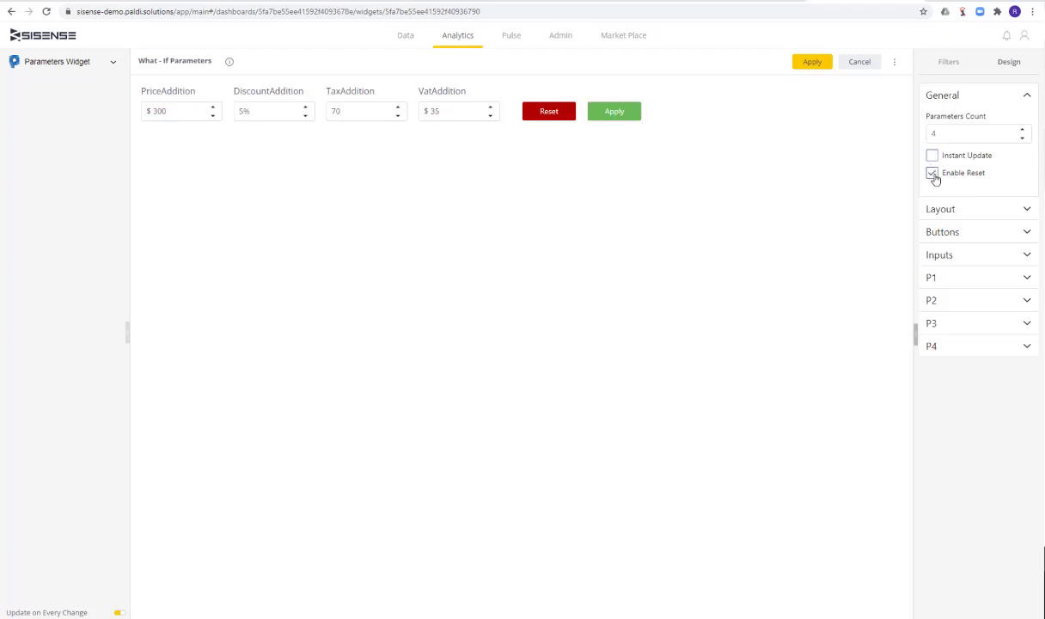
{"action": "left_click", "coordinate": [933, 174]}
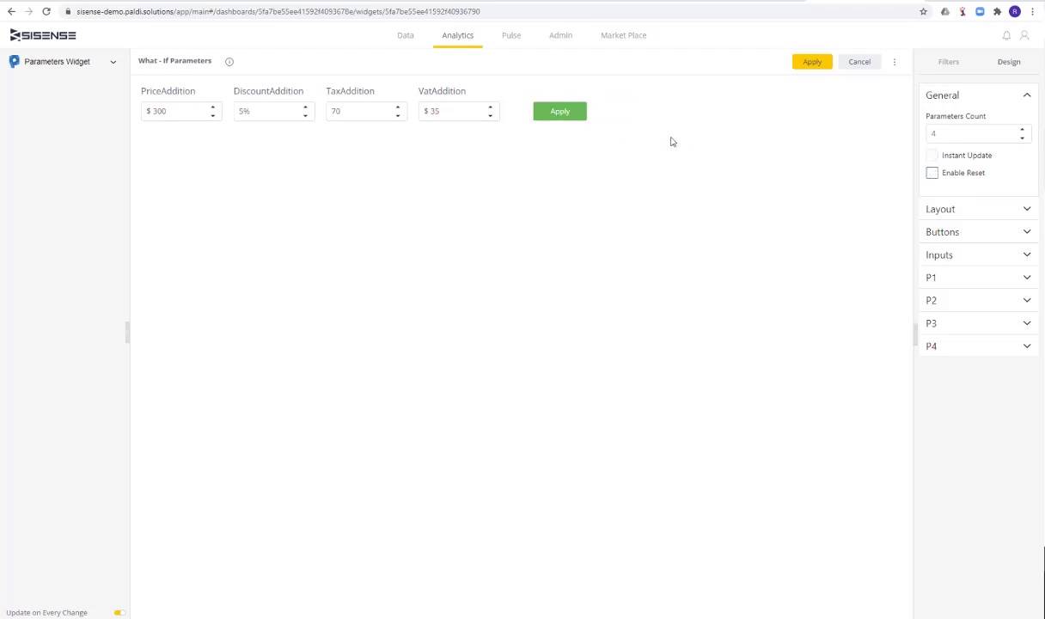
{"action": "left_click", "coordinate": [933, 157]}
{"action": "left_click", "coordinate": [933, 156]}
{"action": "left_click", "coordinate": [933, 174]}
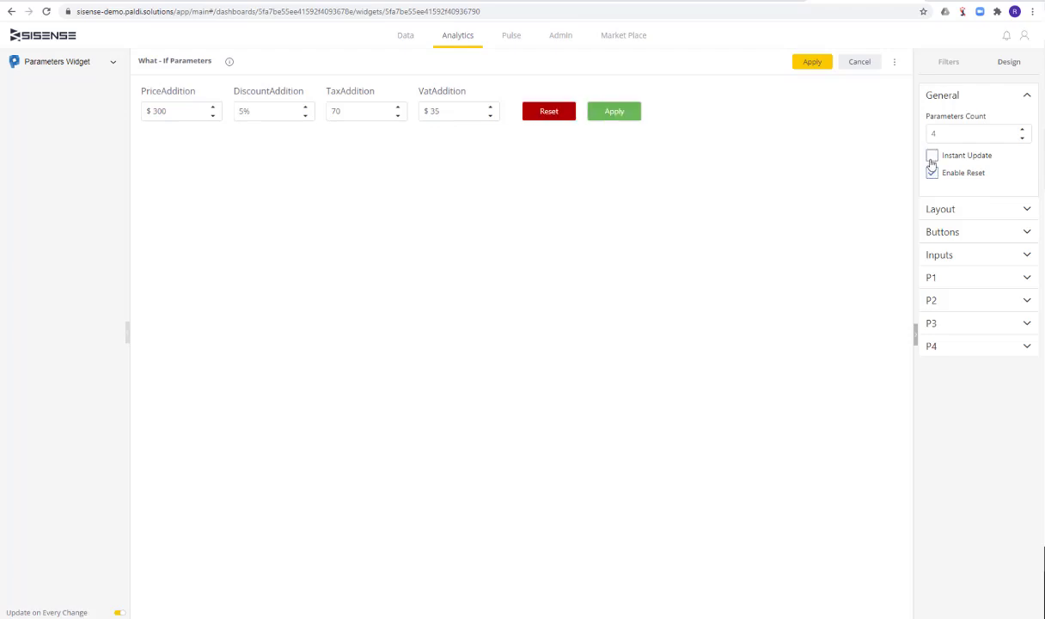
Review the widget's layout options, and set the buttons' position to Below with Space Evenly placement.
{"action": "left_click", "coordinate": [969, 212]}
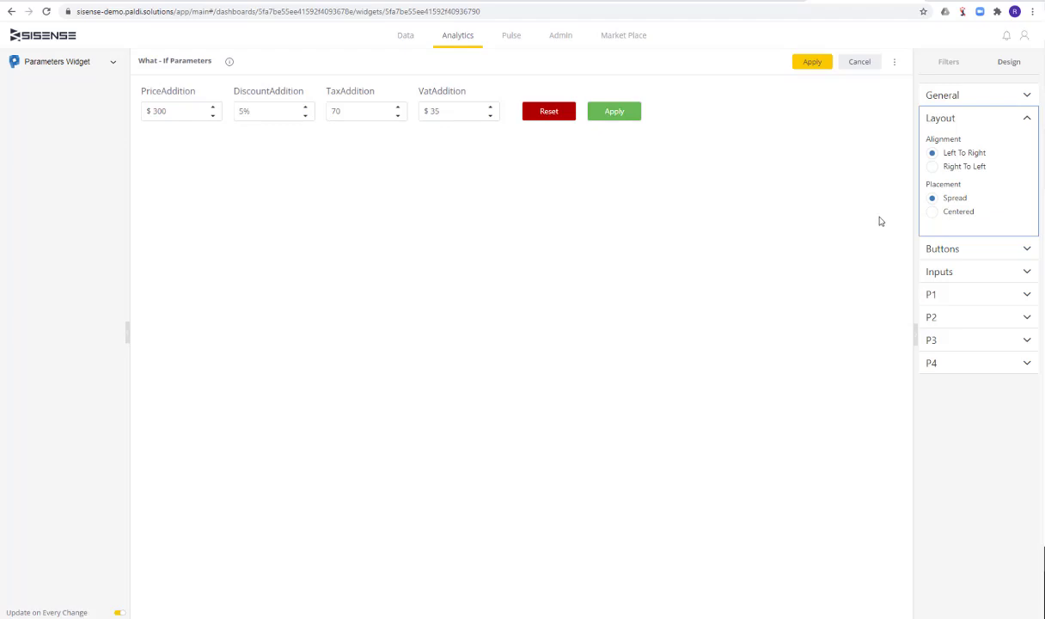
{"action": "left_click", "coordinate": [932, 212]}
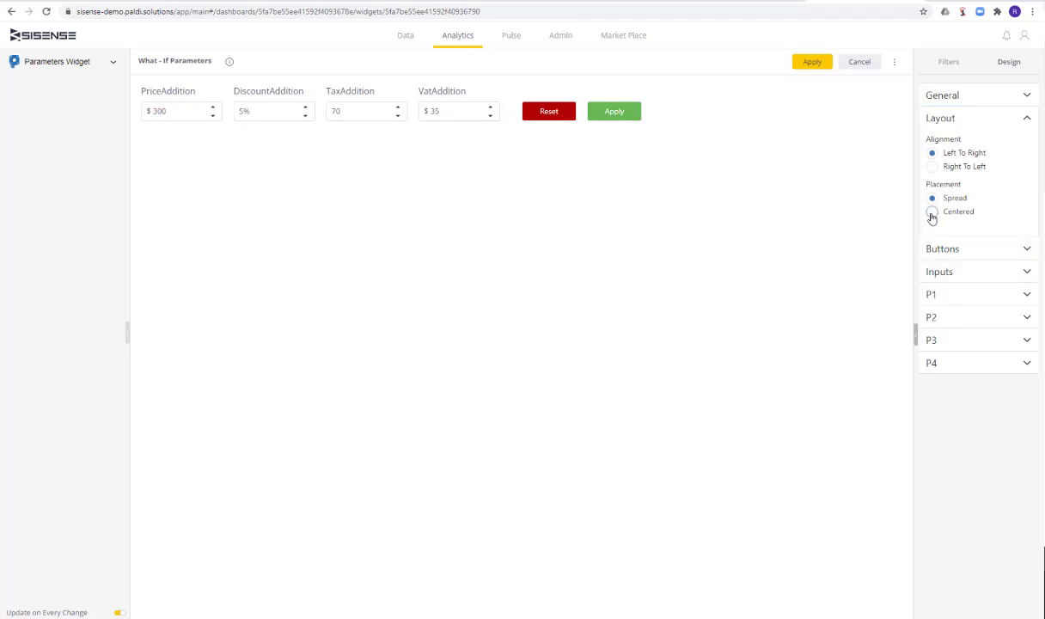
{"action": "left_click", "coordinate": [937, 249]}
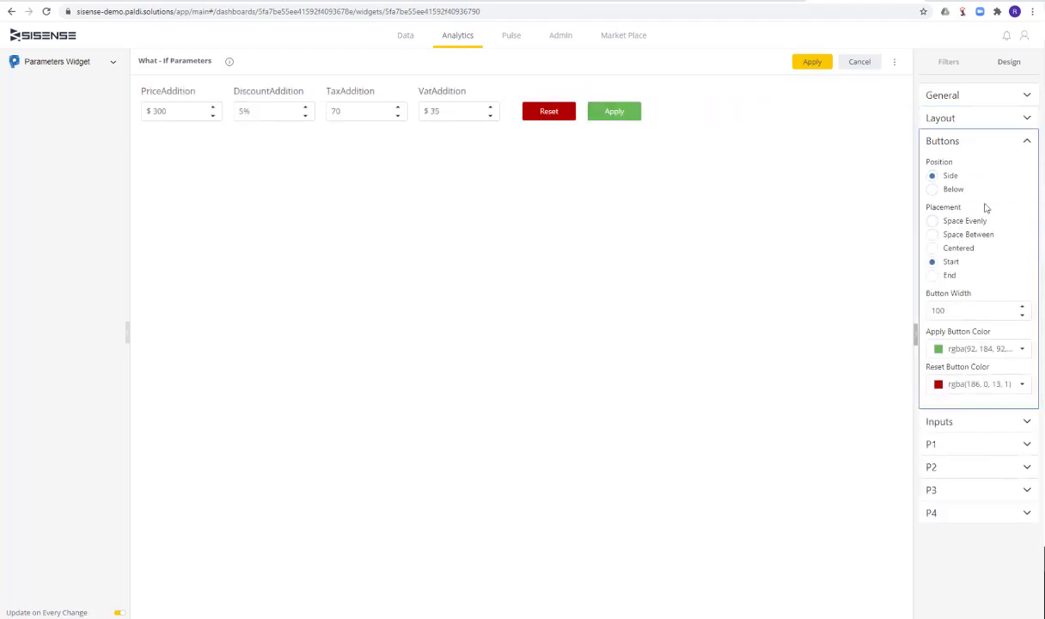
{"action": "left_click", "coordinate": [934, 190]}
{"action": "left_click", "coordinate": [932, 235]}
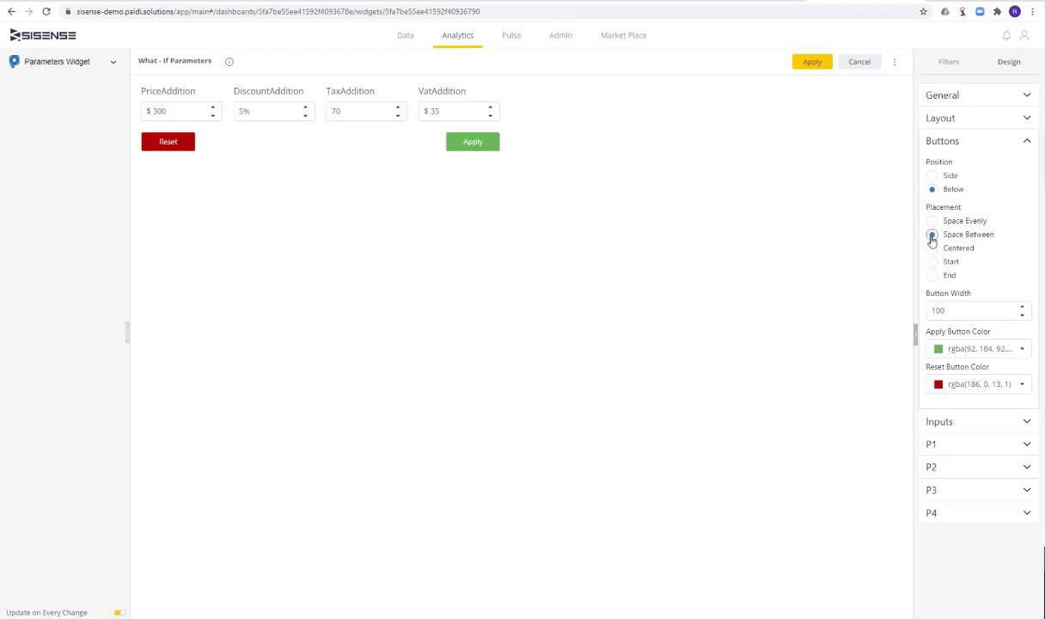
{"action": "left_click", "coordinate": [932, 220]}
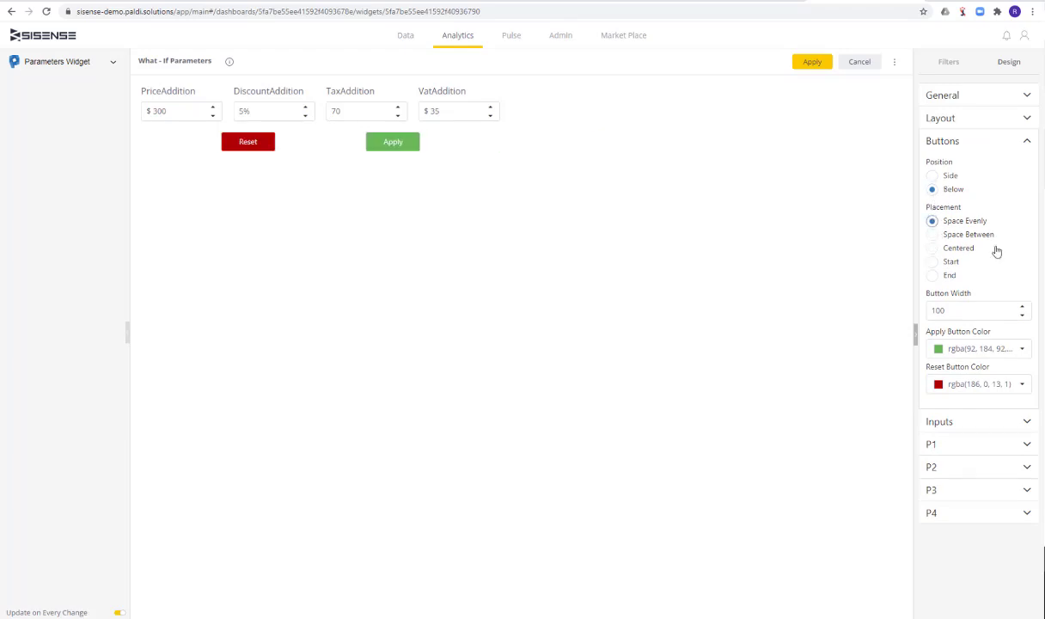
Set the maximum inputs per row to 1 so the parameters stack vertically.
{"action": "left_click", "coordinate": [975, 425]}
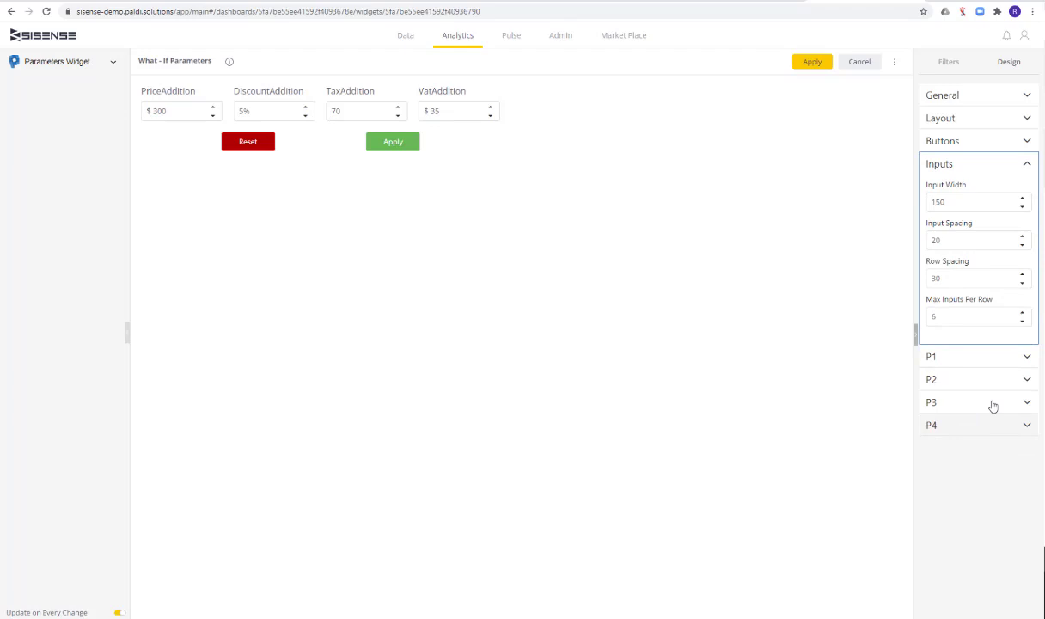
{"action": "left_click", "coordinate": [961, 320]}
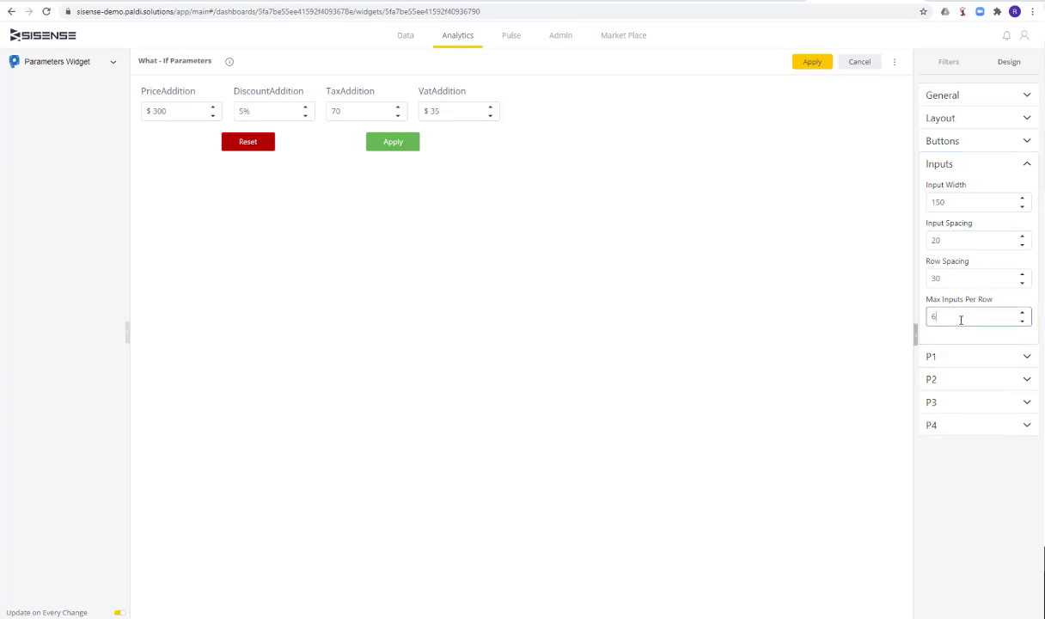
{"action": "left_click", "coordinate": [981, 303]}
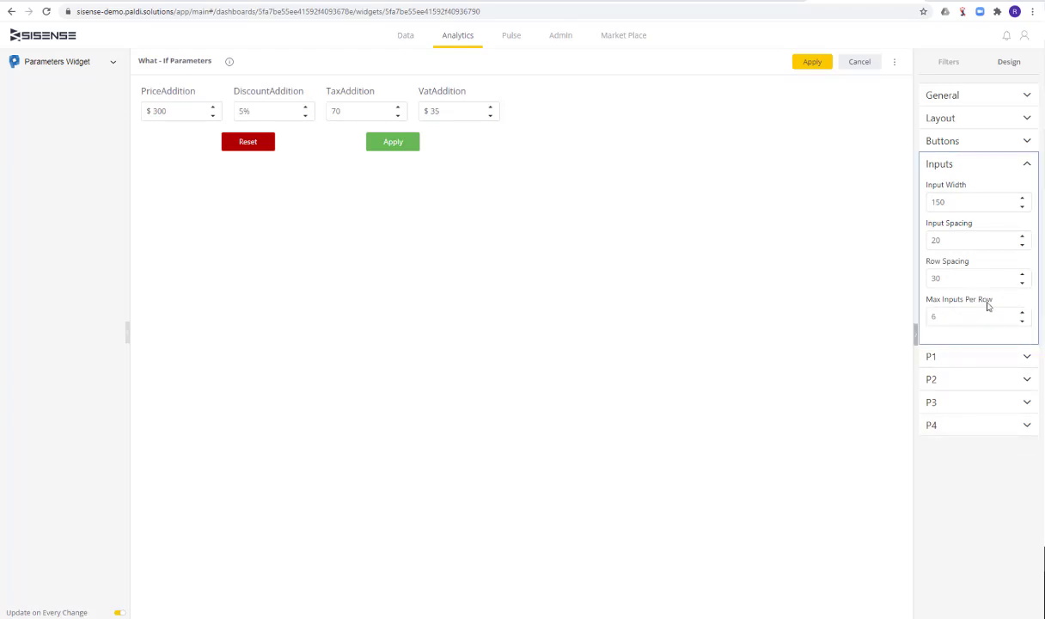
{"action": "left_click", "coordinate": [977, 316]}
{"action": "key", "text": "BackSpace"}
{"action": "type", "text": "1"}
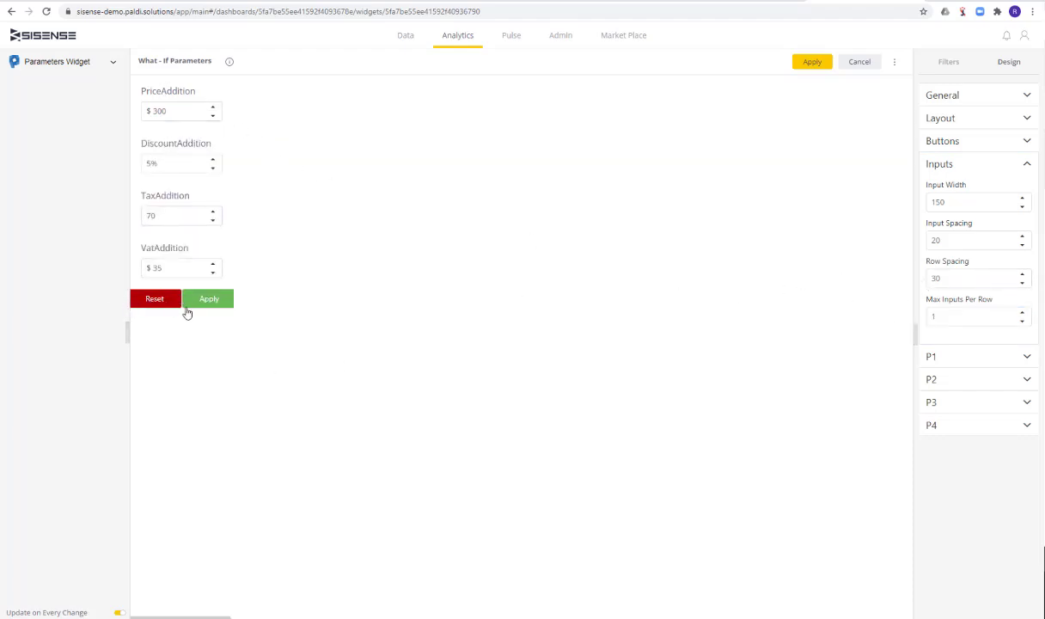
Set the width of the Reset and Apply buttons to 60.
{"action": "left_click", "coordinate": [961, 140]}
{"action": "double_click", "coordinate": [990, 314]}
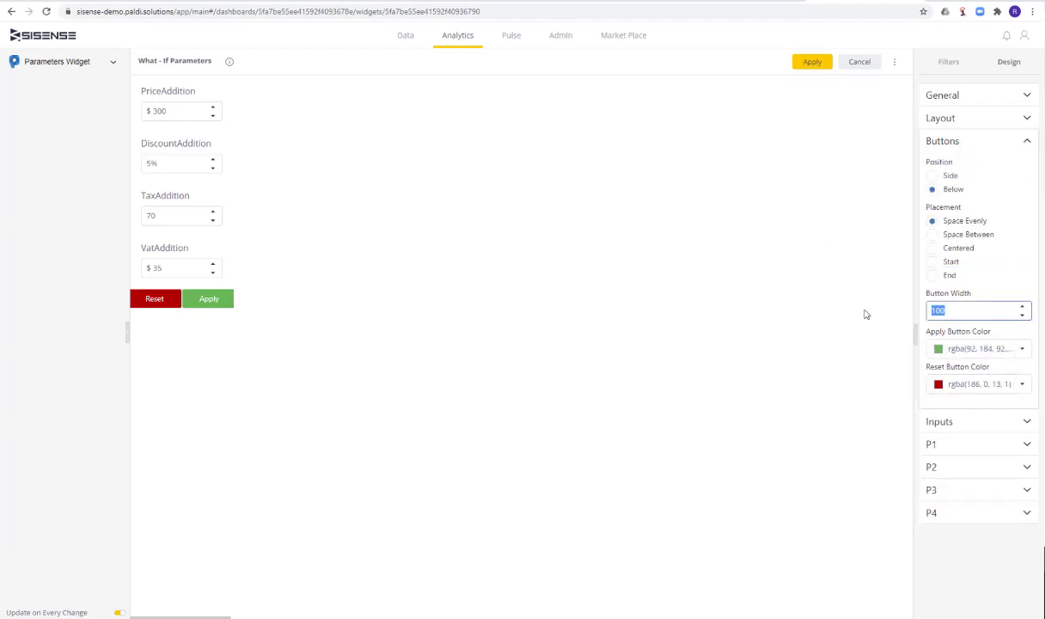
{"action": "type", "text": "60"}
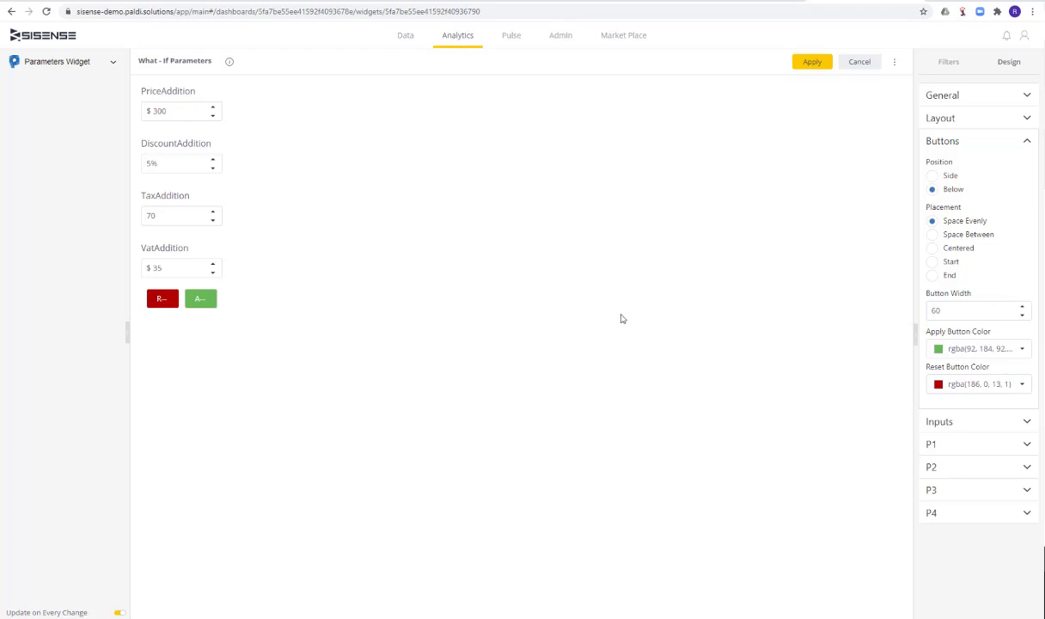
{"action": "left_click", "coordinate": [966, 311]}
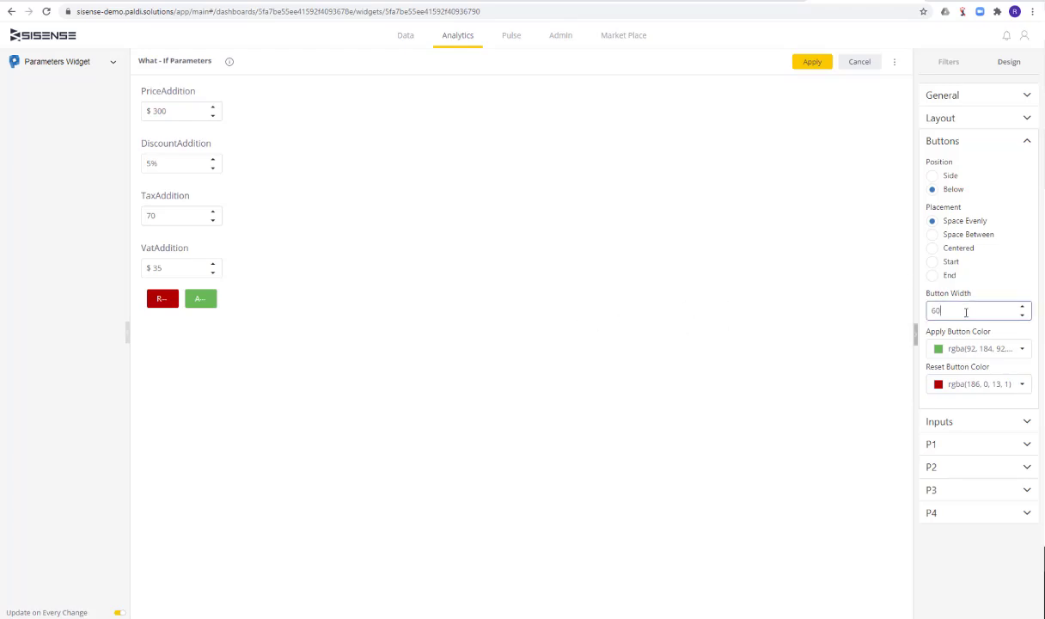
Set the input width of the parameter fields to 180.
{"action": "left_click", "coordinate": [962, 423]}
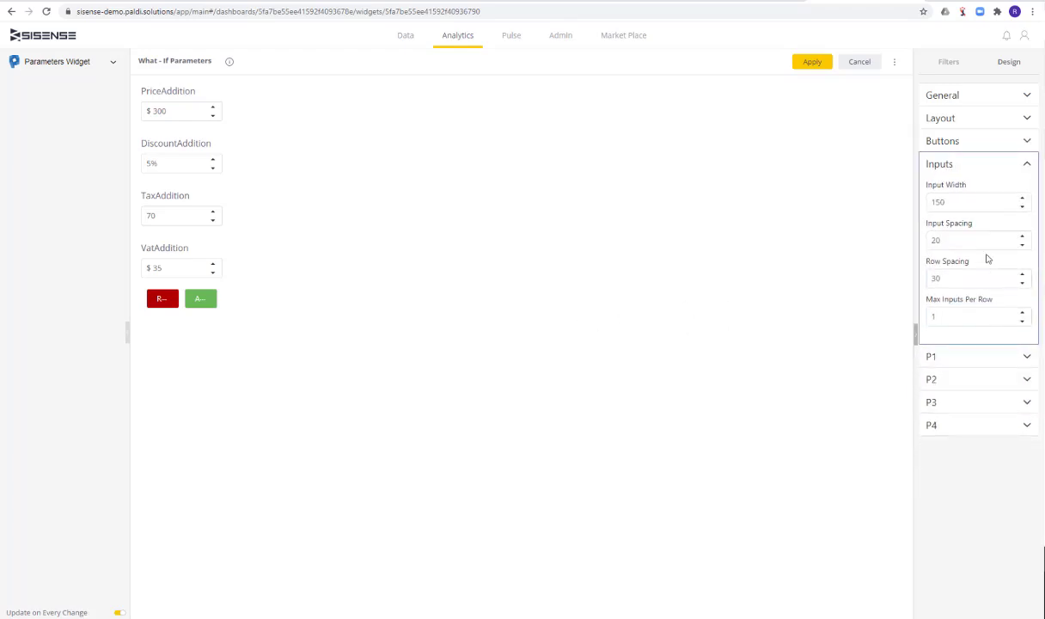
{"action": "left_click", "coordinate": [979, 201]}
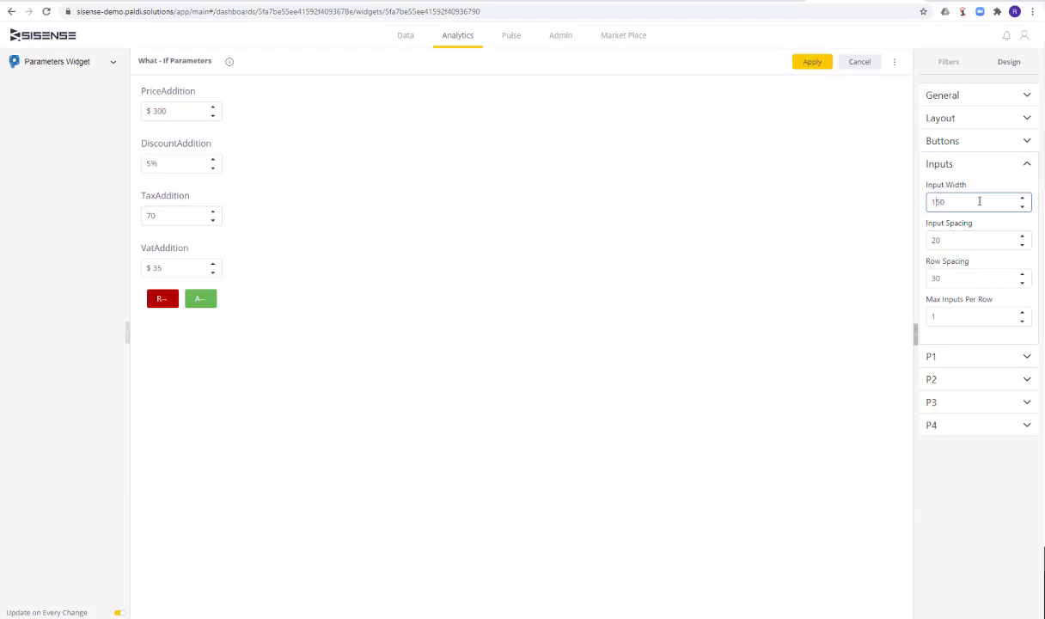
{"action": "left_click", "coordinate": [702, 271]}
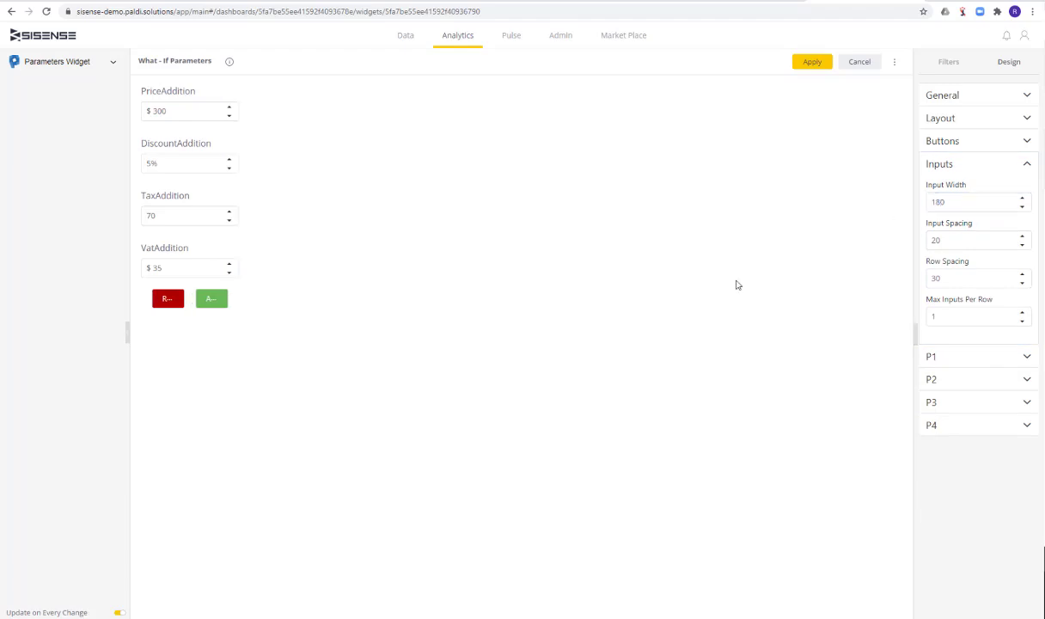
Set the width of the Reset and Apply buttons to 90.
{"action": "left_click", "coordinate": [949, 139]}
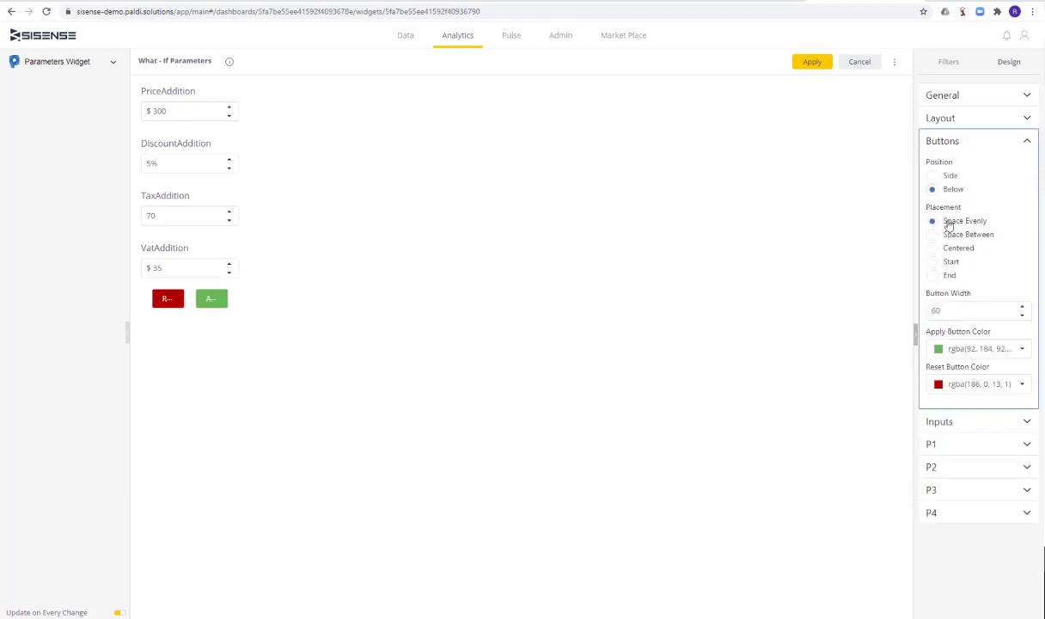
{"action": "left_click_drag", "start_coordinate": [954, 310], "coordinate": [843, 309]}
{"action": "type", "text": "70"}
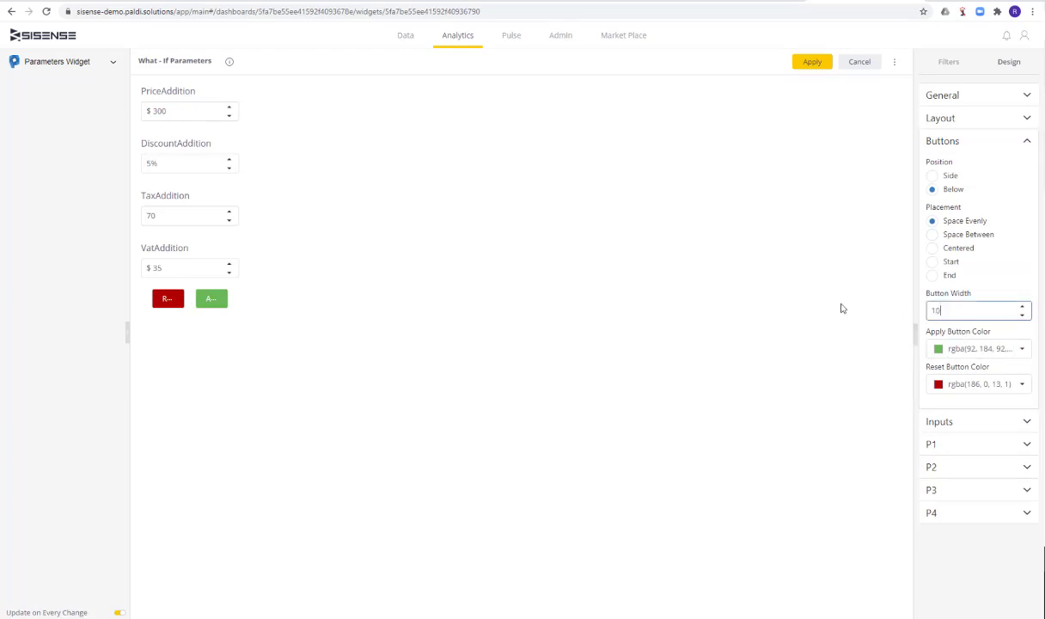
{"action": "key", "text": "BackSpace"}
{"action": "key", "text": "BackSpace"}
{"action": "type", "text": "90"}
{"action": "left_click", "coordinate": [775, 314]}
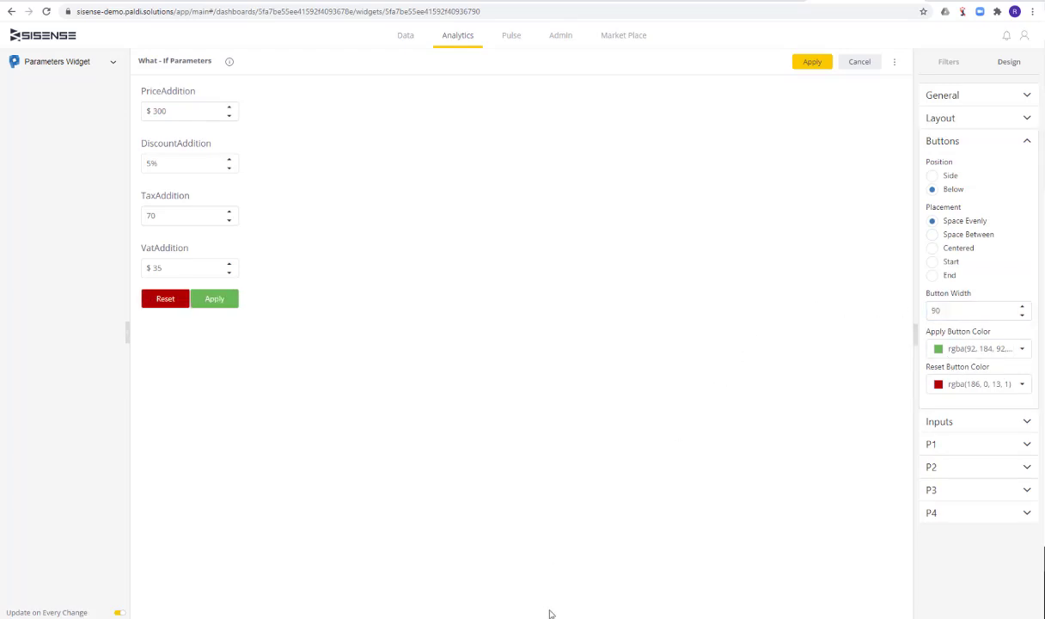
Set the placement of the Reset and Apply buttons to Centered, with their position below the inputs.
{"action": "left_click", "coordinate": [946, 235]}
{"action": "left_click", "coordinate": [947, 248]}
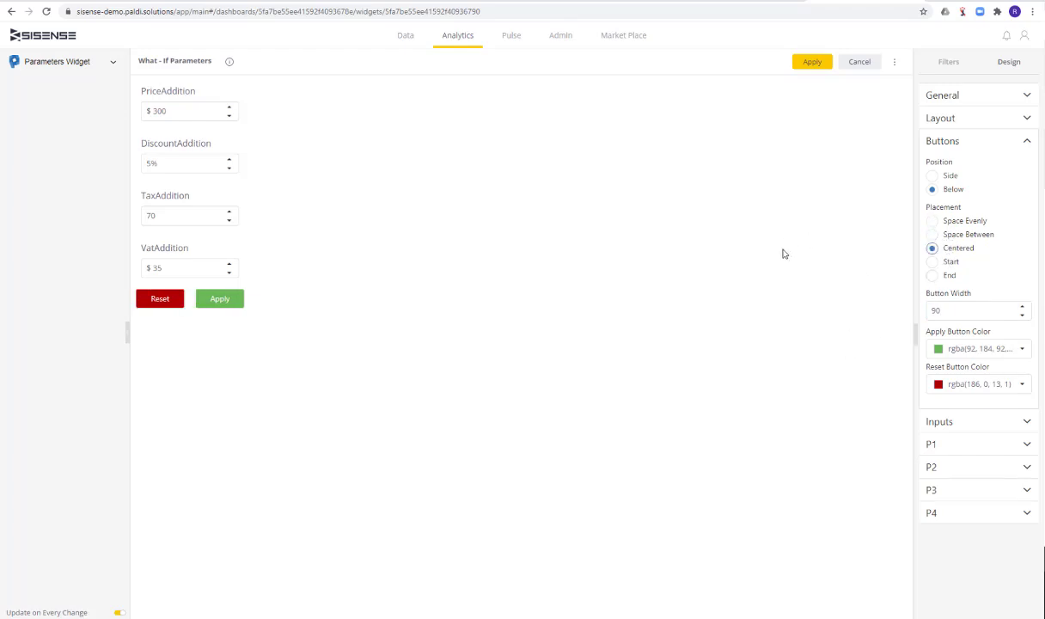
{"action": "left_click", "coordinate": [946, 176]}
{"action": "left_click", "coordinate": [948, 188]}
{"action": "left_click", "coordinate": [990, 144]}
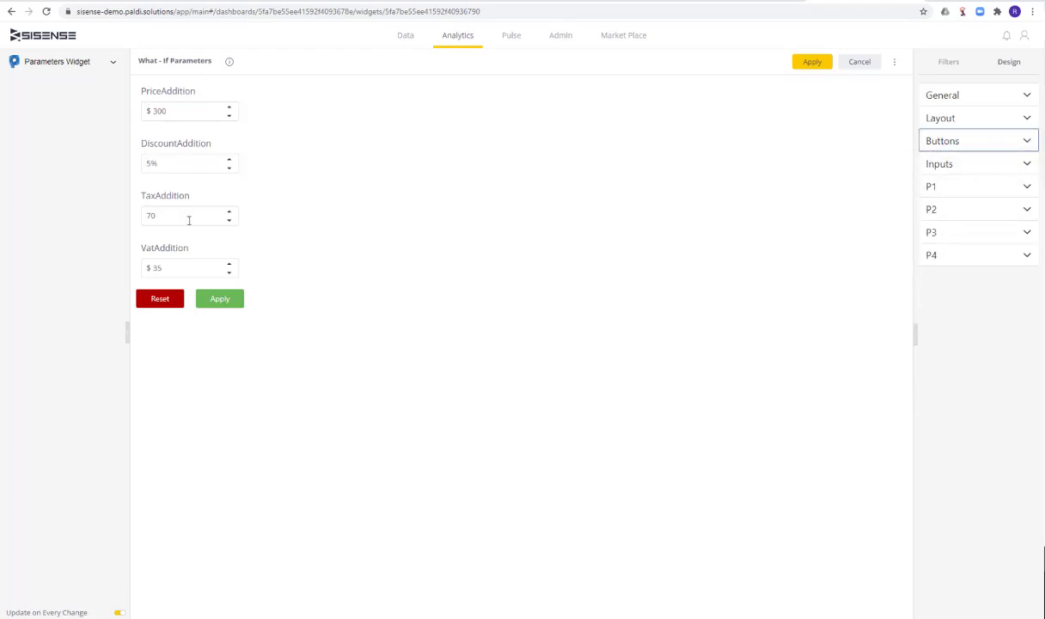
Raise the widget's parameters count to 6.
{"action": "left_click", "coordinate": [958, 187]}
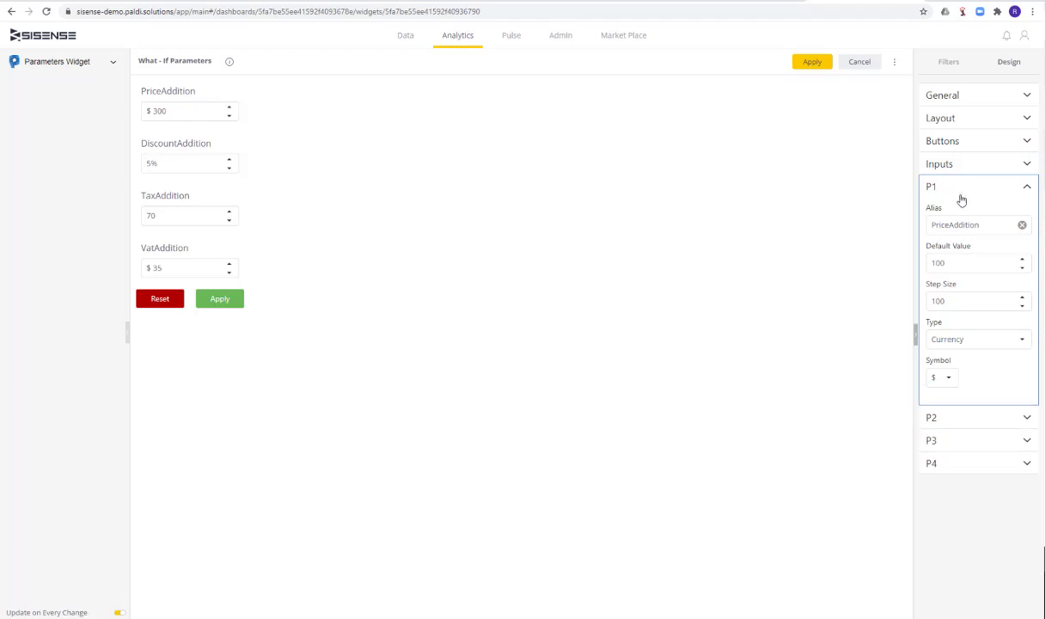
{"action": "left_click", "coordinate": [998, 96]}
{"action": "left_click", "coordinate": [957, 134]}
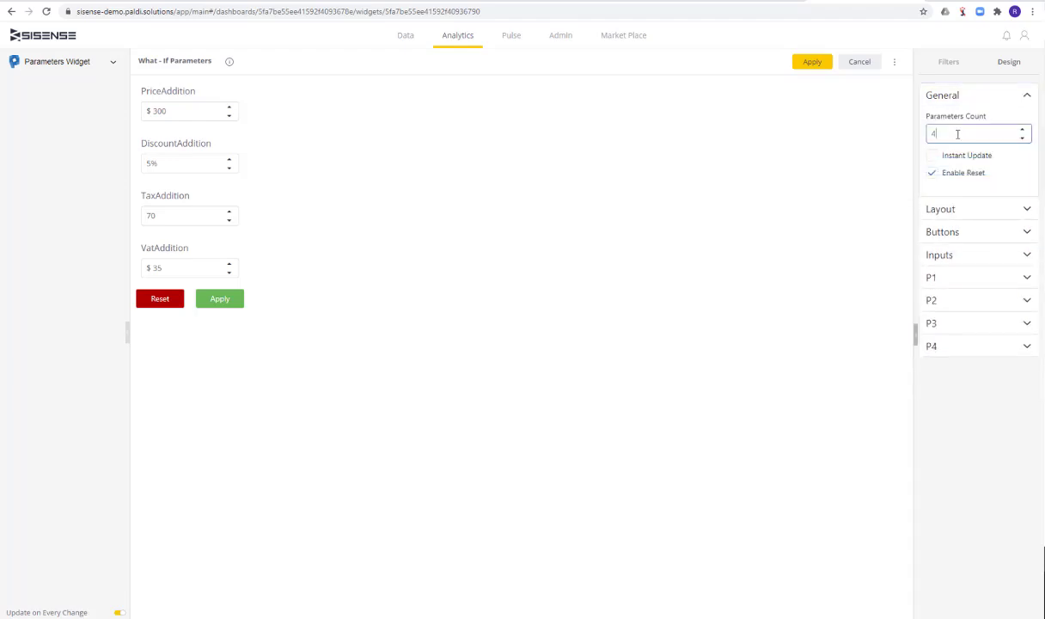
{"action": "left_click", "coordinate": [1022, 131]}
{"action": "left_click", "coordinate": [1022, 131]}
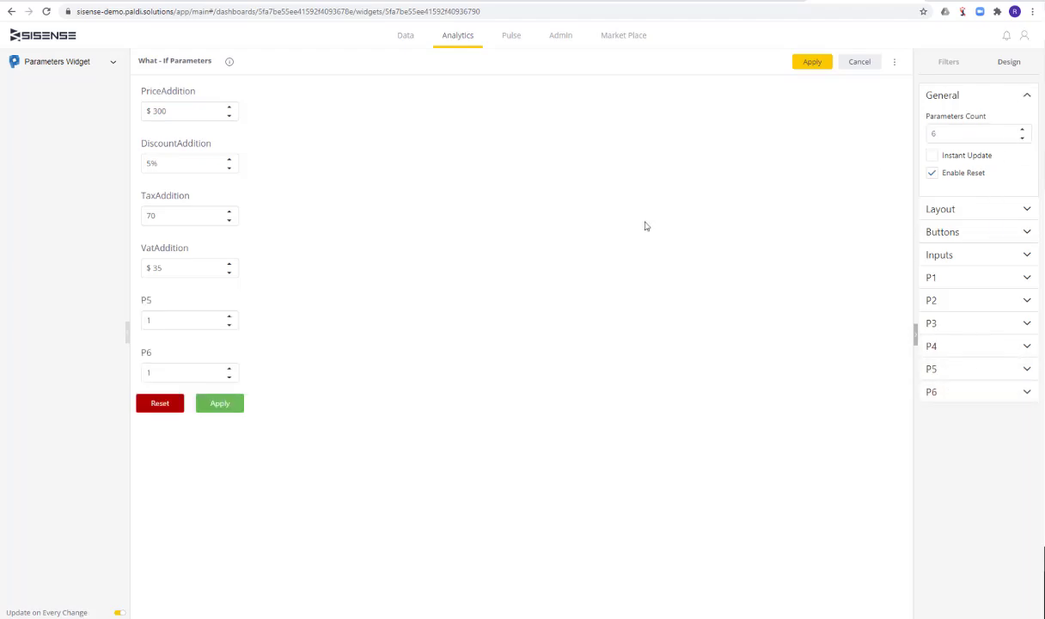
Examine the alias settings of P5 and P1 and compare them with the labels above their input fields.
{"action": "double_click", "coordinate": [141, 303]}
{"action": "left_click", "coordinate": [955, 369]}
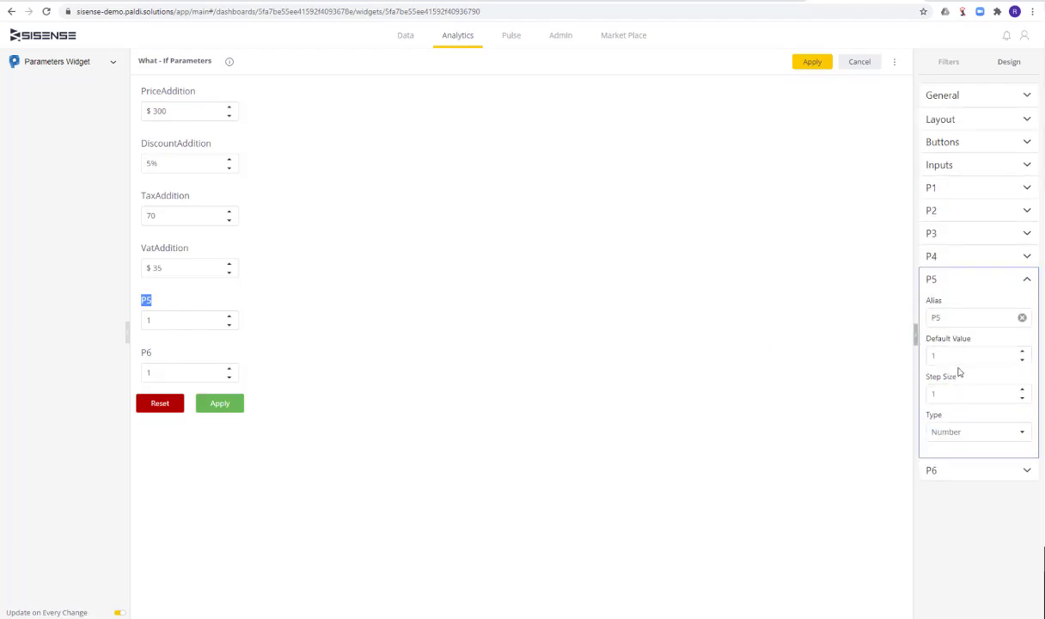
{"action": "double_click", "coordinate": [977, 320]}
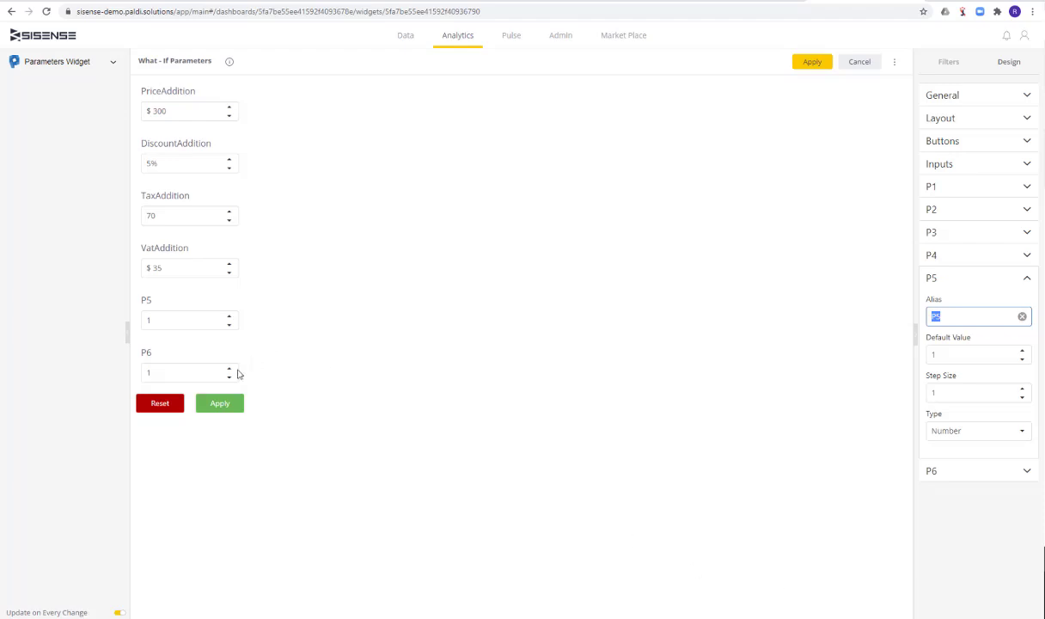
{"action": "double_click", "coordinate": [150, 302]}
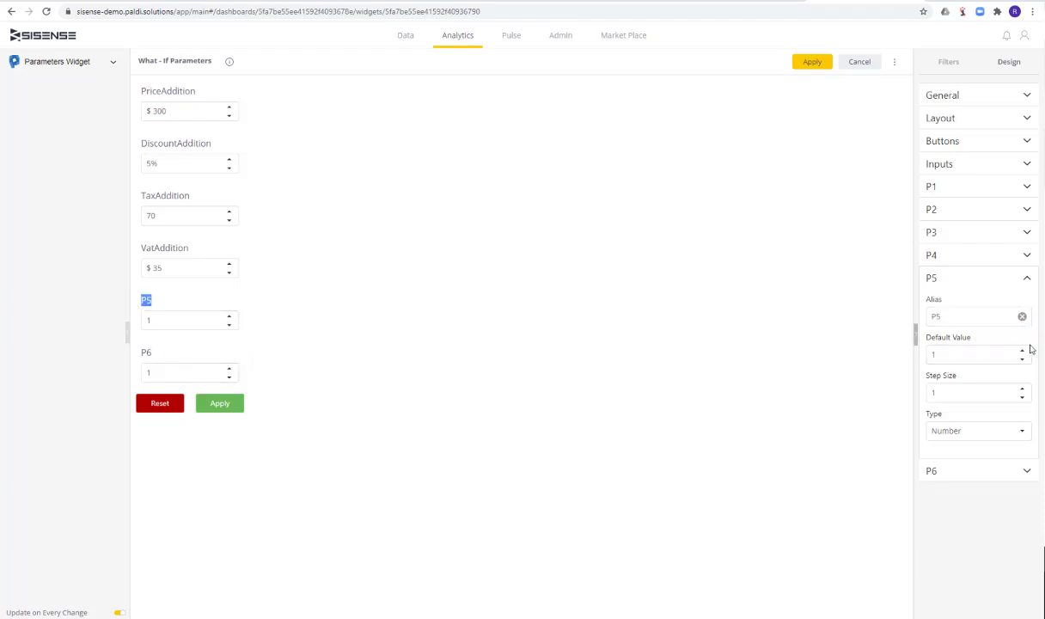
{"action": "left_click", "coordinate": [958, 316]}
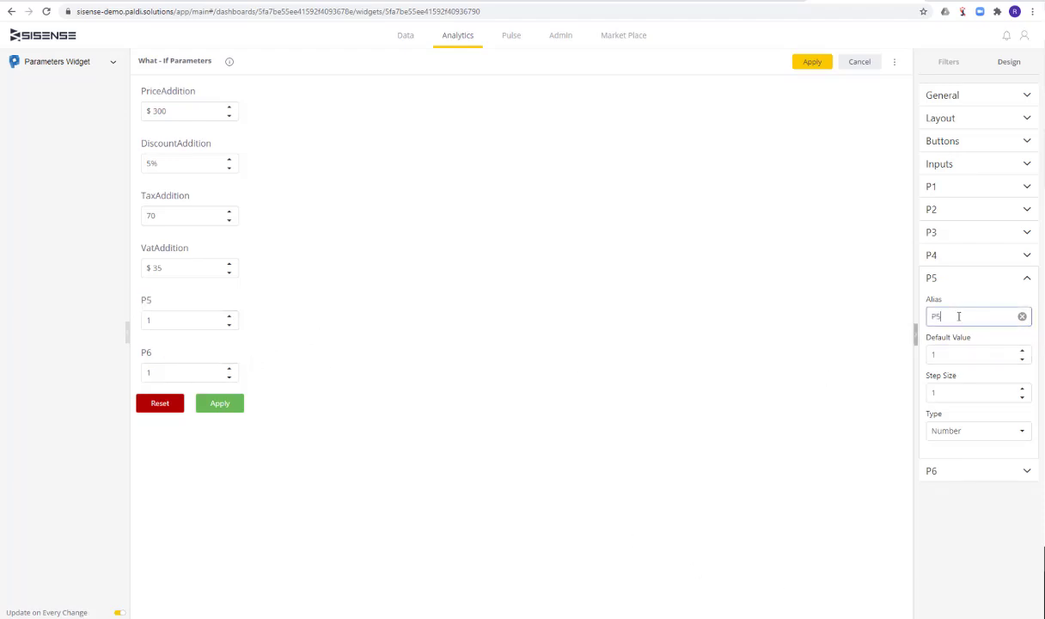
{"action": "left_click", "coordinate": [954, 186]}
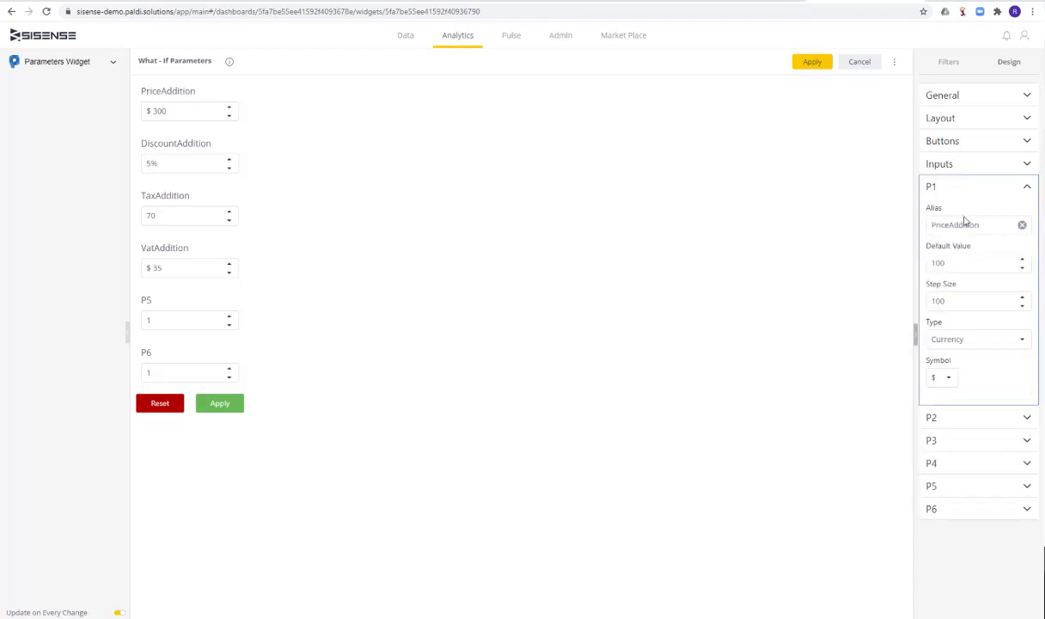
{"action": "double_click", "coordinate": [954, 226]}
{"action": "double_click", "coordinate": [170, 90]}
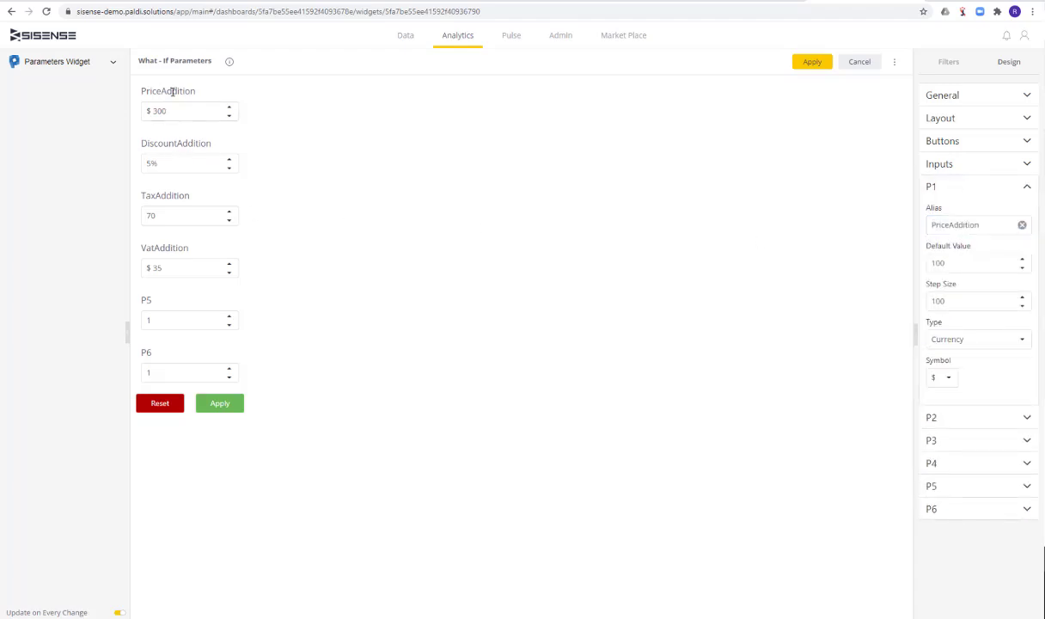
Check PriceAddition's default value setting and reset all parameters to their defaults.
{"action": "left_click", "coordinate": [967, 264]}
{"action": "left_click", "coordinate": [170, 408]}
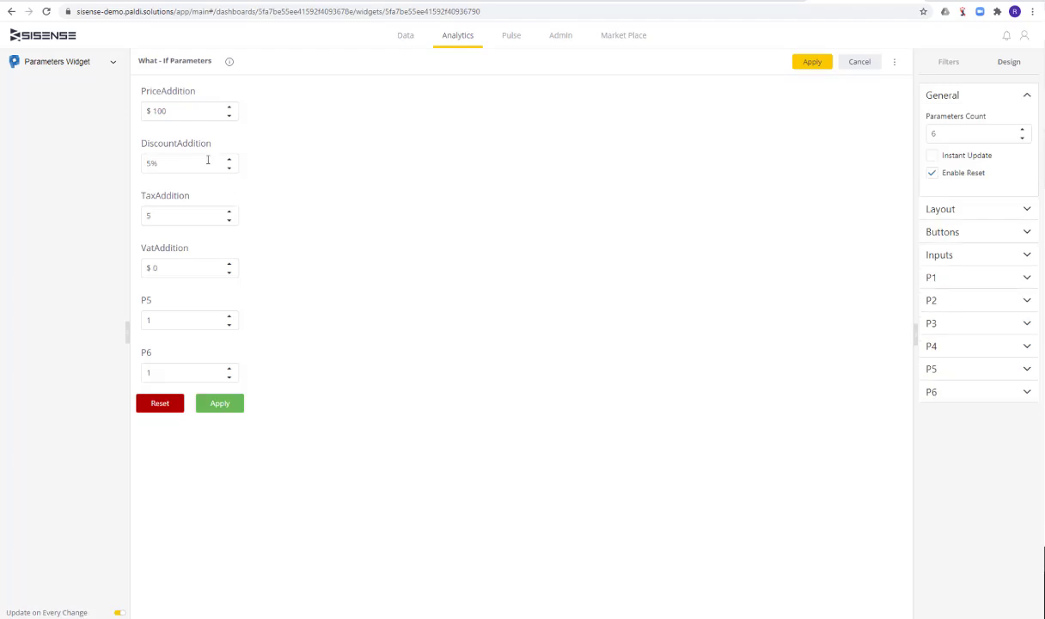
{"action": "left_click", "coordinate": [158, 111]}
{"action": "left_click", "coordinate": [409, 148]}
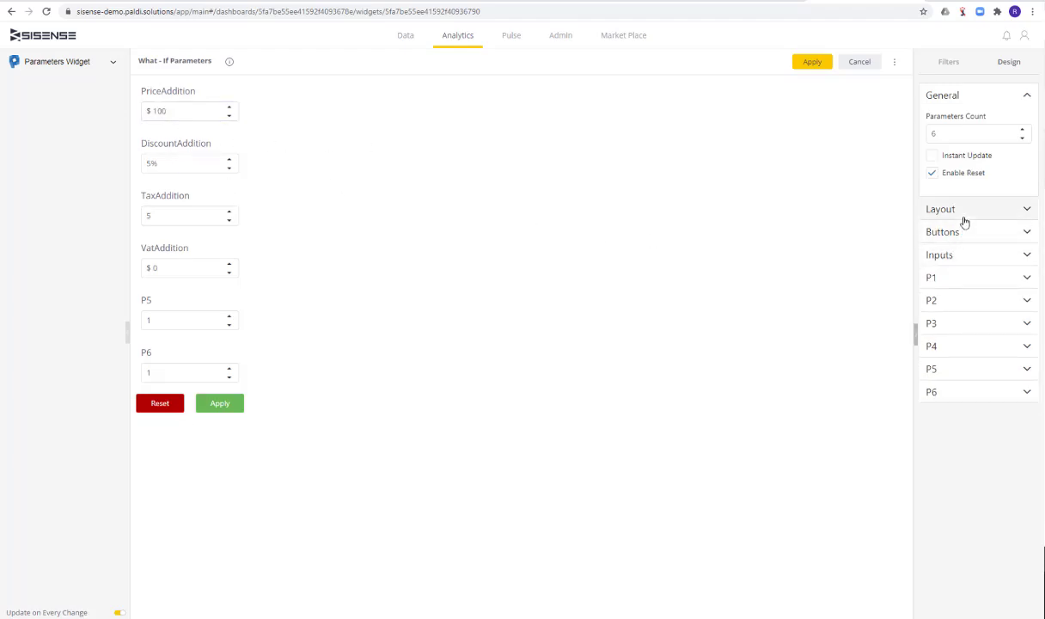
Set the step size of the PriceAddition parameter (P1) to 10.
{"action": "left_click", "coordinate": [944, 278]}
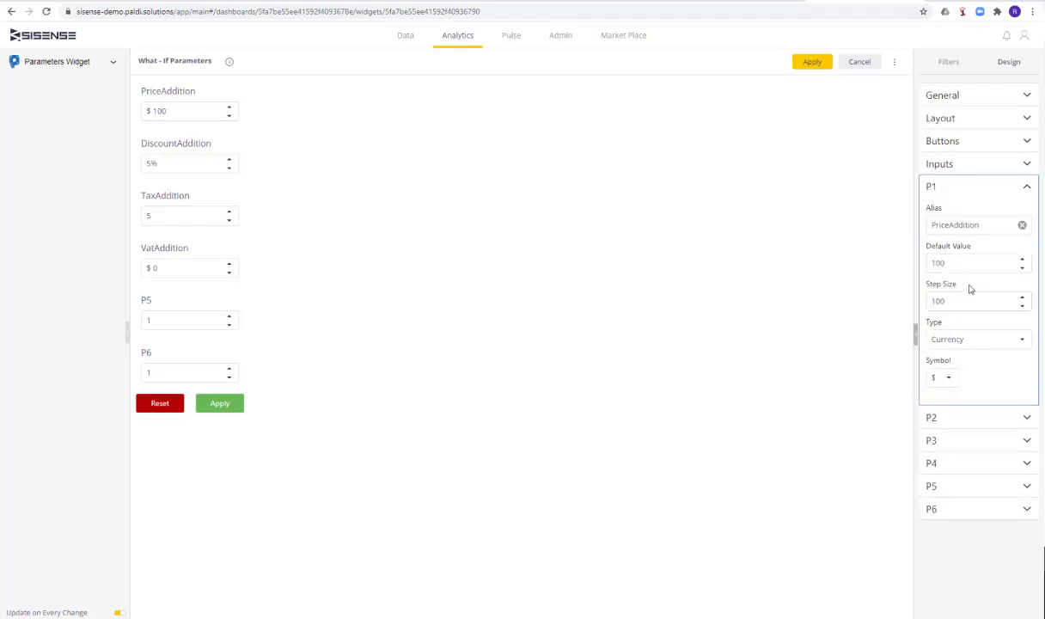
{"action": "left_click", "coordinate": [965, 301]}
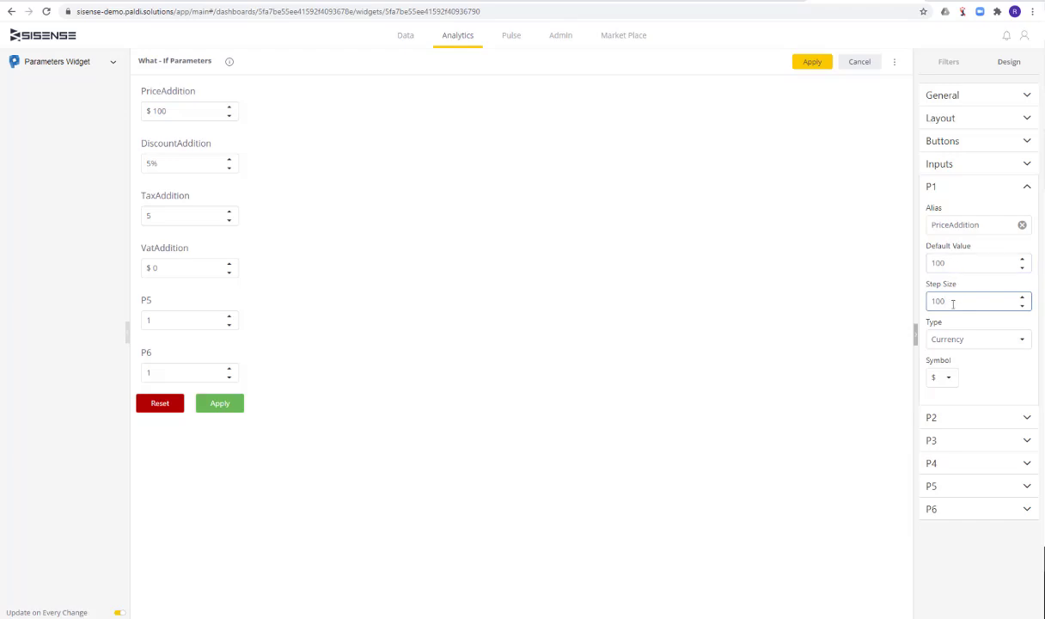
{"action": "double_click", "coordinate": [950, 301]}
{"action": "type", "text": "10"}
{"action": "left_click", "coordinate": [737, 303]}
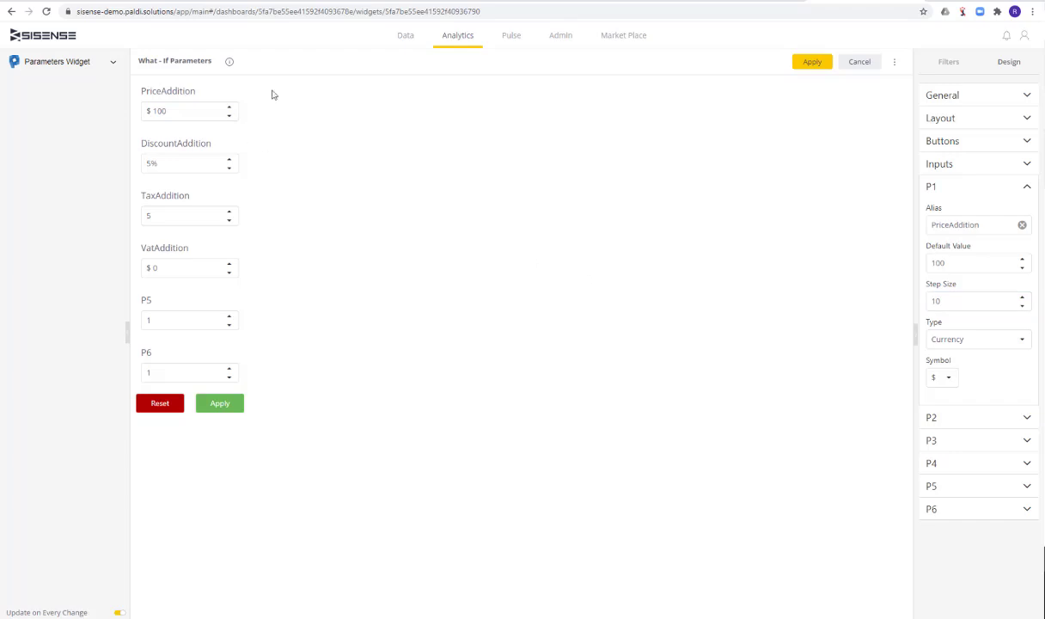
Change the step size of the PriceAddition parameter to 25.
{"action": "double_click", "coordinate": [928, 300]}
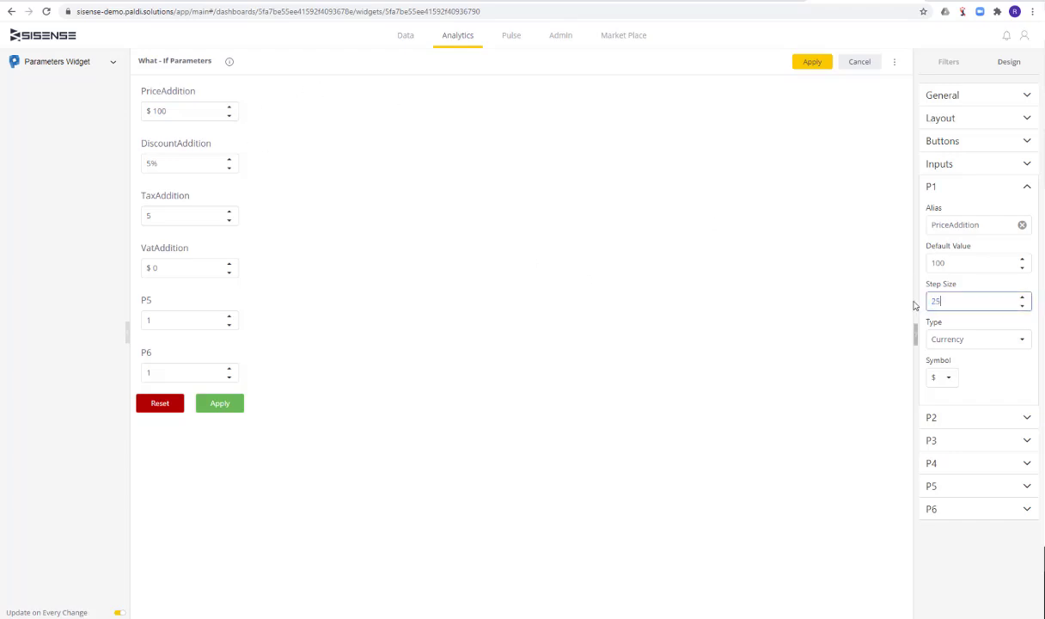
{"action": "type", "text": "25"}
{"action": "left_click", "coordinate": [842, 335]}
Review the type and currency symbol options of PriceAddition, keeping Currency with the $ symbol.
{"action": "left_click", "coordinate": [978, 340]}
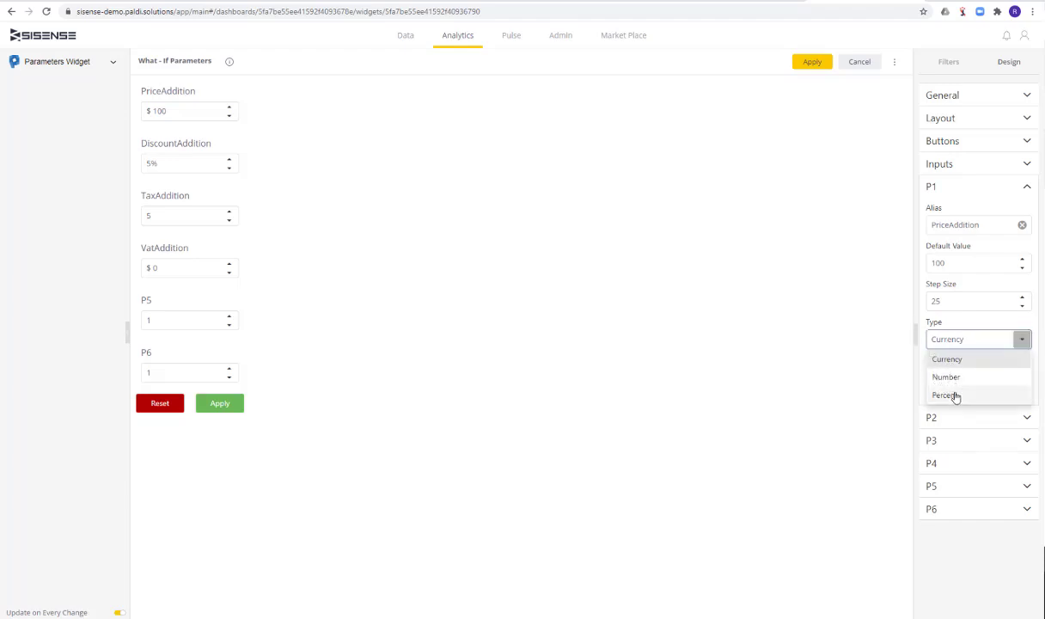
{"action": "left_click", "coordinate": [955, 361]}
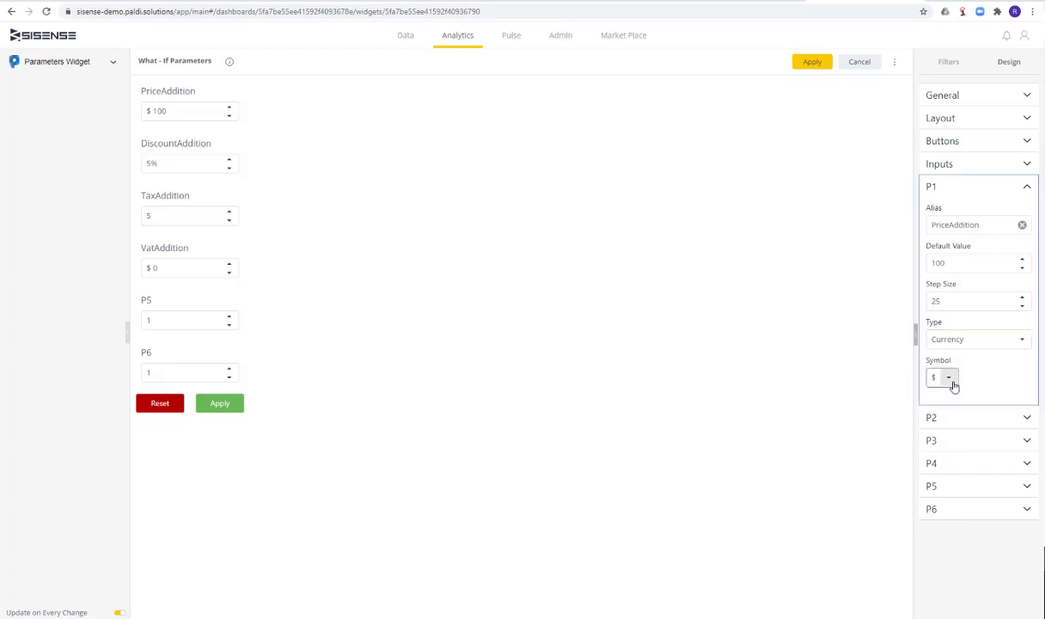
{"action": "left_click", "coordinate": [949, 378]}
{"action": "left_click", "coordinate": [988, 391]}
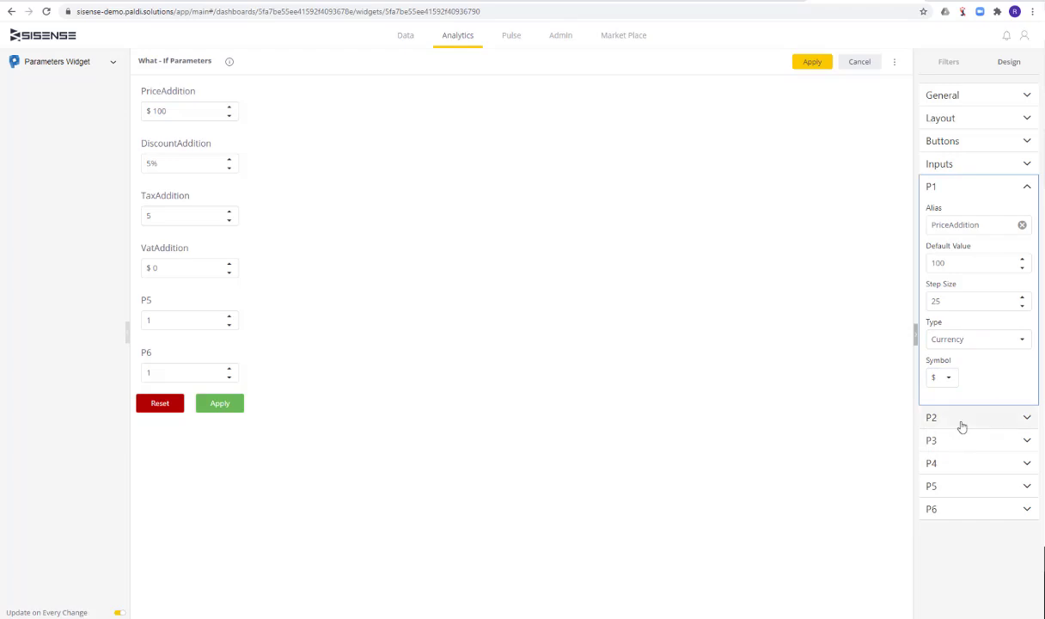
Try Number as PriceAddition's type and replace it with Percent.
{"action": "left_click", "coordinate": [1019, 342]}
{"action": "left_click", "coordinate": [946, 377]}
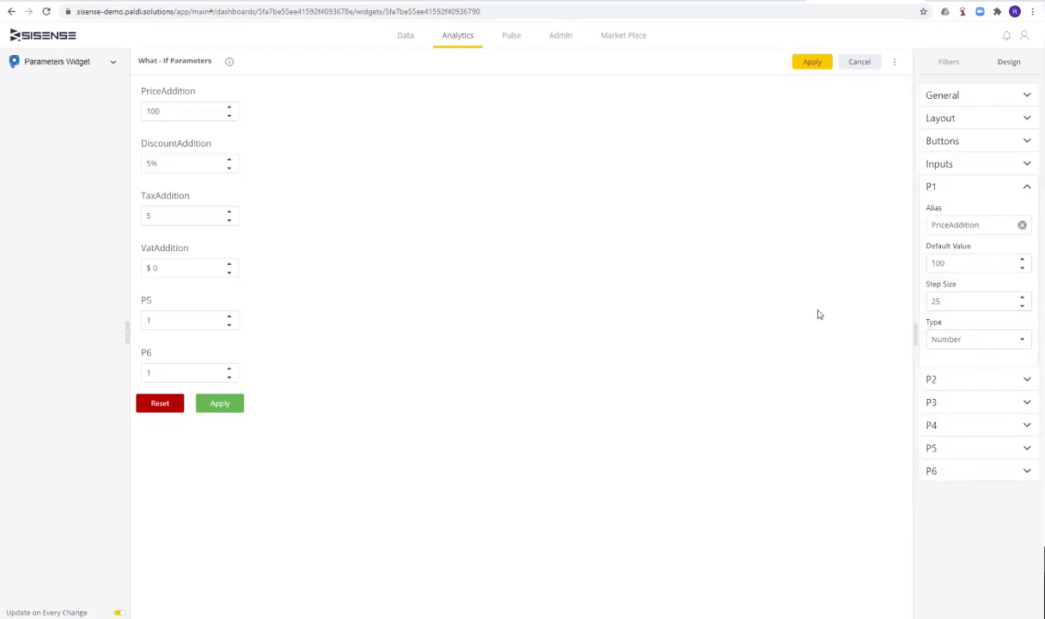
{"action": "left_click", "coordinate": [999, 341]}
{"action": "left_click", "coordinate": [950, 398]}
{"action": "left_click_drag", "start_coordinate": [960, 308], "coordinate": [842, 303]}
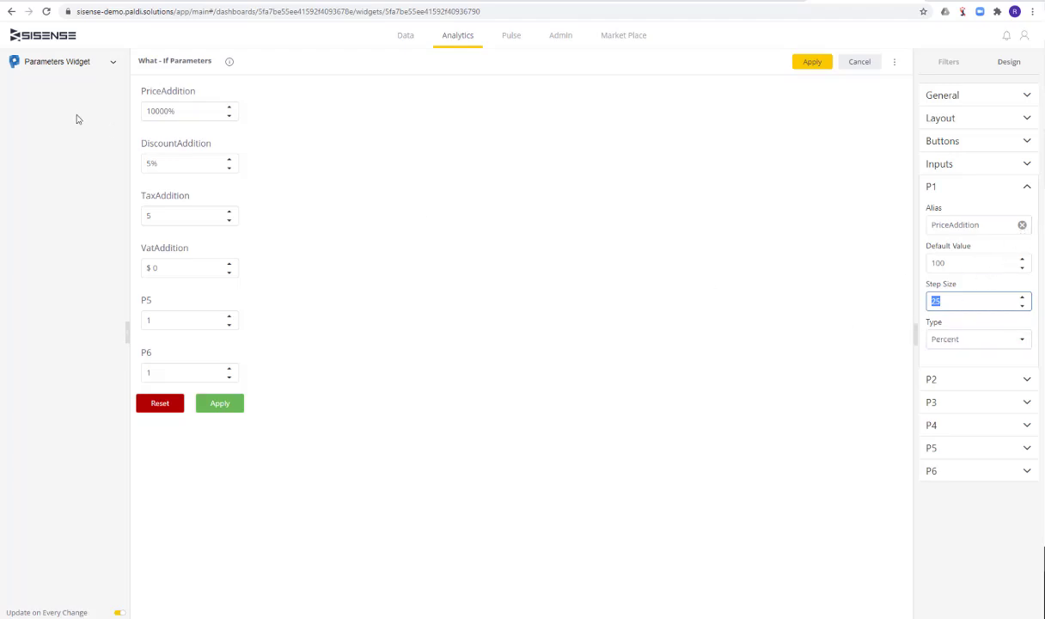
Open the DiscountAddition input to examine the decimal form of its percentage value.
{"action": "left_click", "coordinate": [159, 164]}
{"action": "left_click", "coordinate": [290, 166]}
{"action": "left_click", "coordinate": [166, 165]}
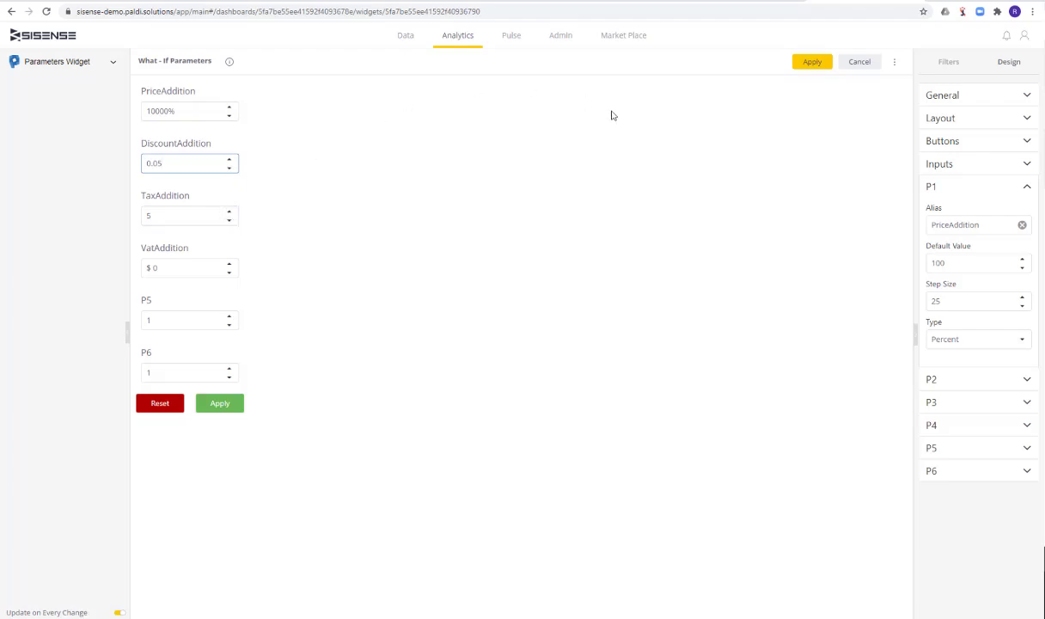
Examine the default value, step size and type settings of TaxAddition (P3), VatAddition (P4) and DiscountAddition (P2).
{"action": "left_click", "coordinate": [943, 189]}
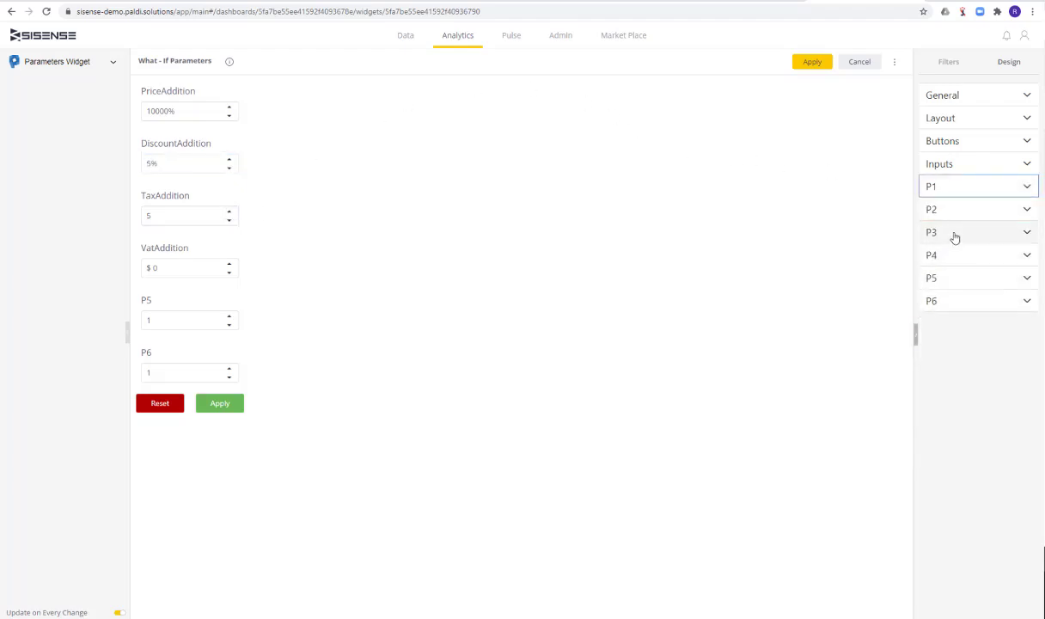
{"action": "left_click", "coordinate": [954, 235]}
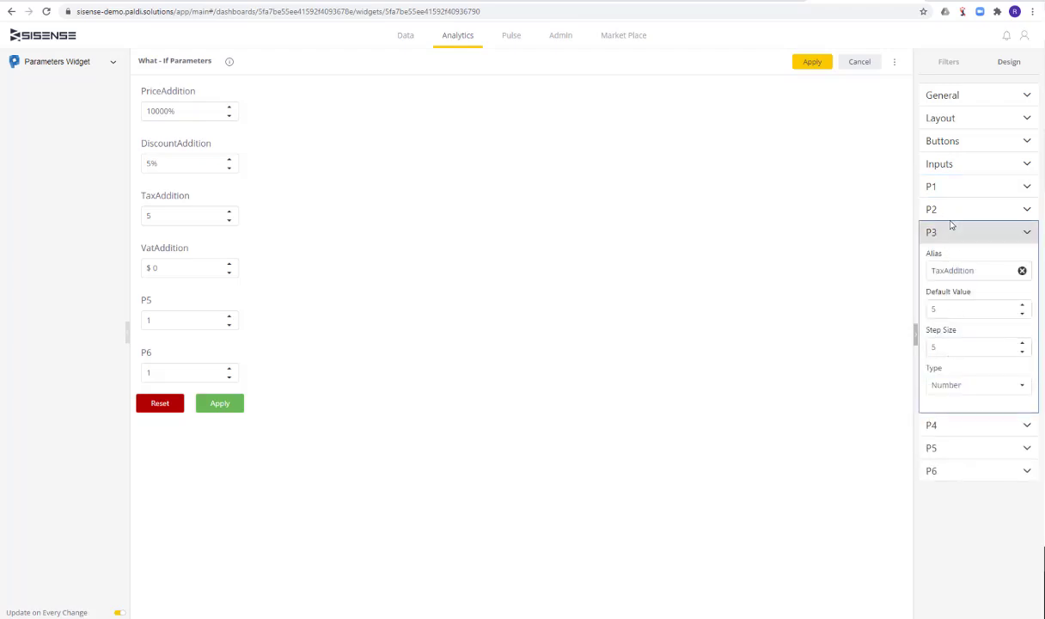
{"action": "left_click", "coordinate": [952, 233]}
{"action": "left_click", "coordinate": [956, 252]}
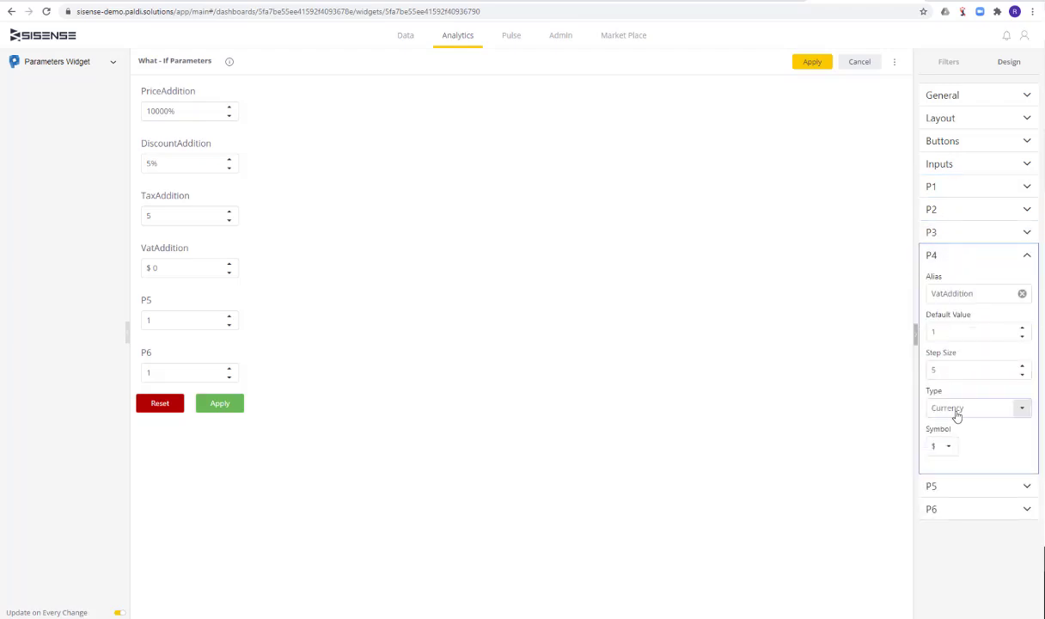
{"action": "left_click", "coordinate": [969, 210]}
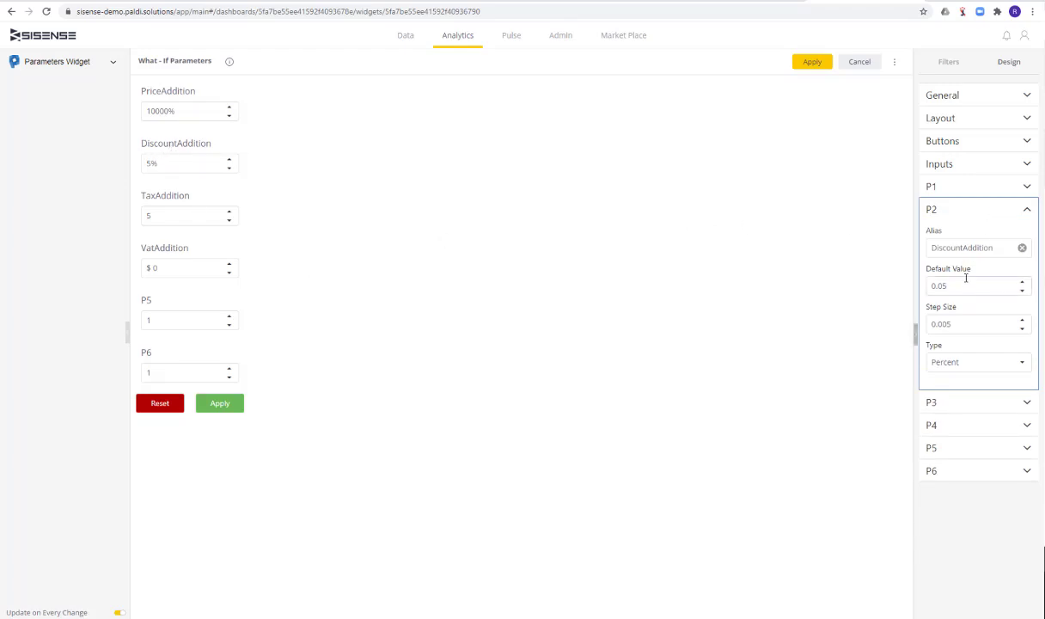
{"action": "left_click", "coordinate": [948, 325]}
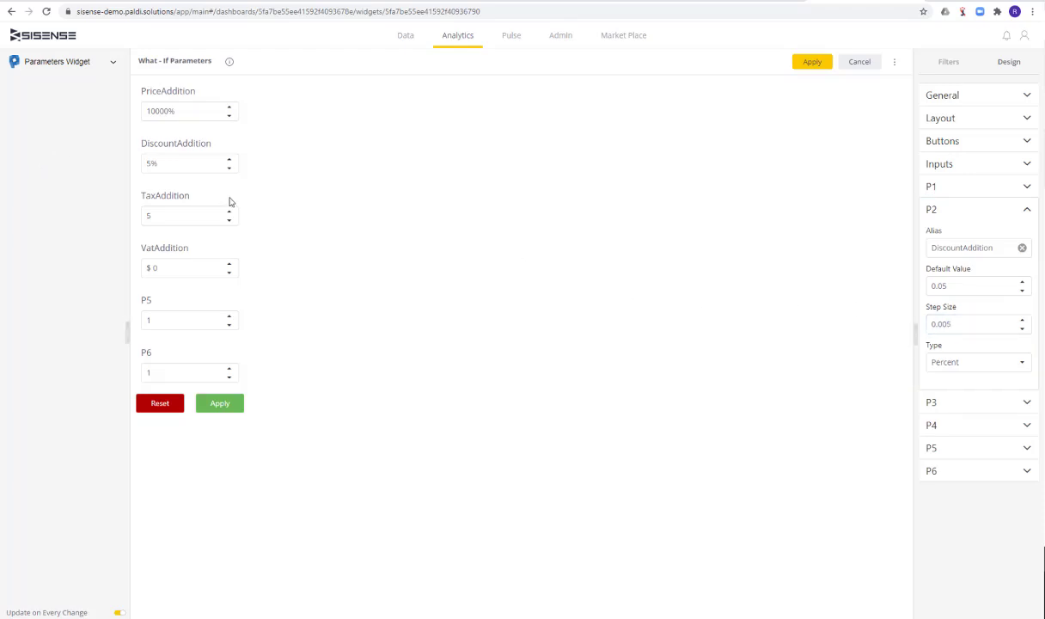
Step the DiscountAddition value up several increments and back down to 3%.
{"action": "left_click", "coordinate": [229, 160]}
{"action": "left_click", "coordinate": [231, 159]}
{"action": "left_click", "coordinate": [231, 160]}
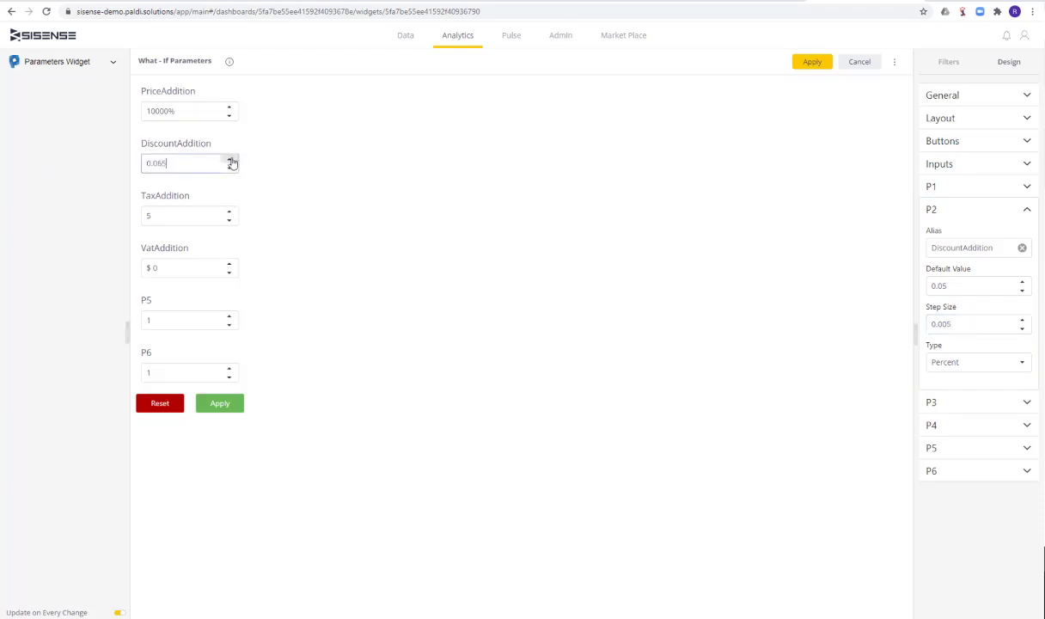
{"action": "left_click", "coordinate": [232, 160]}
{"action": "left_click", "coordinate": [230, 170]}
{"action": "left_click", "coordinate": [230, 171]}
{"action": "left_click", "coordinate": [230, 170]}
{"action": "left_click", "coordinate": [230, 170]}
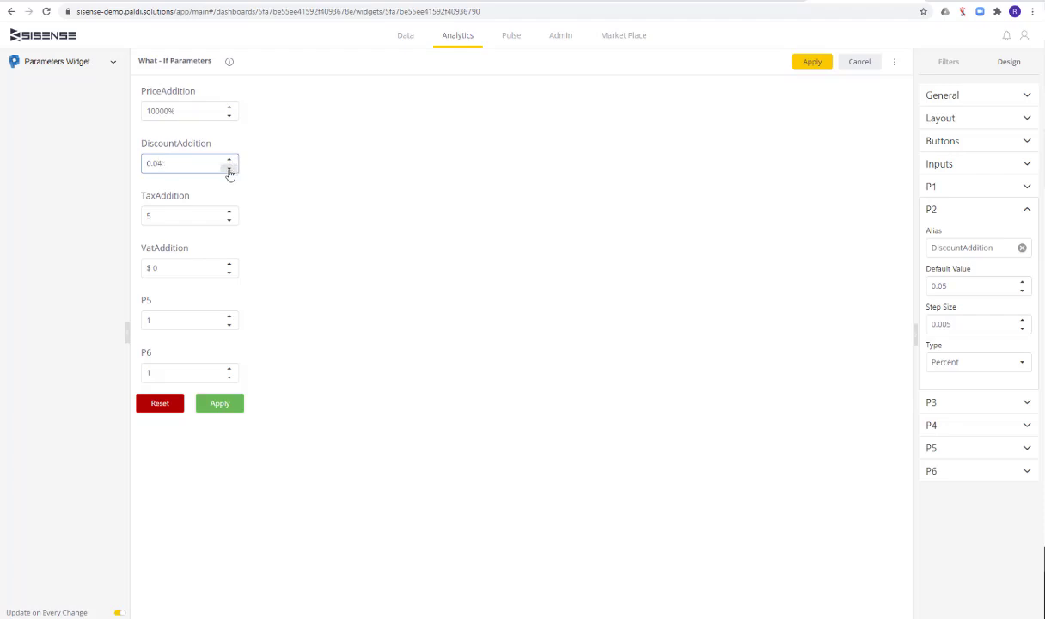
{"action": "left_click", "coordinate": [448, 200]}
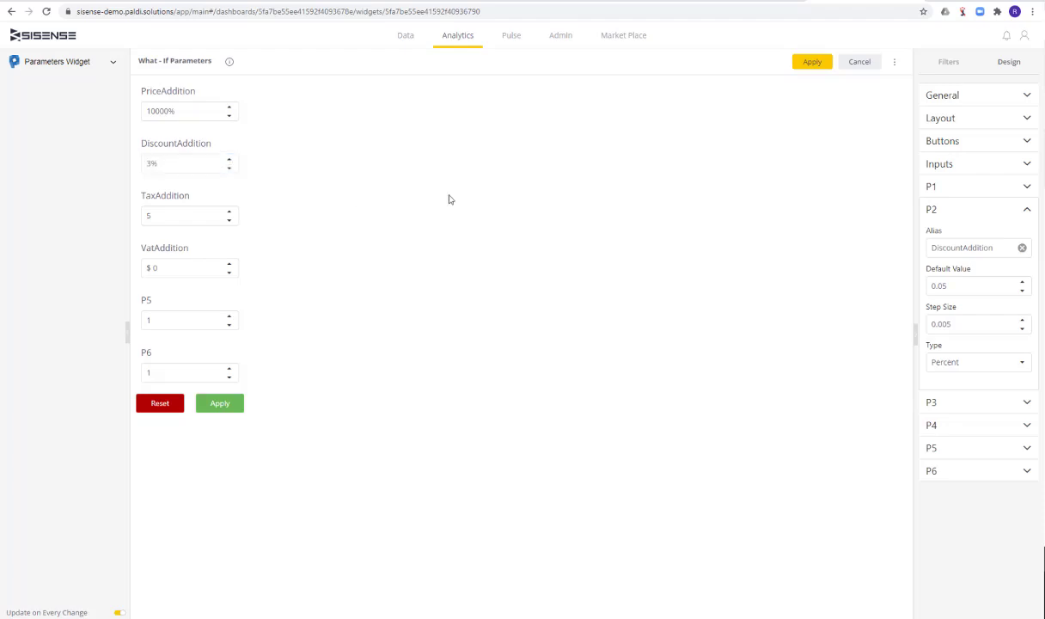
Discard the parameters widget's edits and switch the dashboard to view mode, bringing up the Price Analysis chart.
{"action": "left_click", "coordinate": [847, 63]}
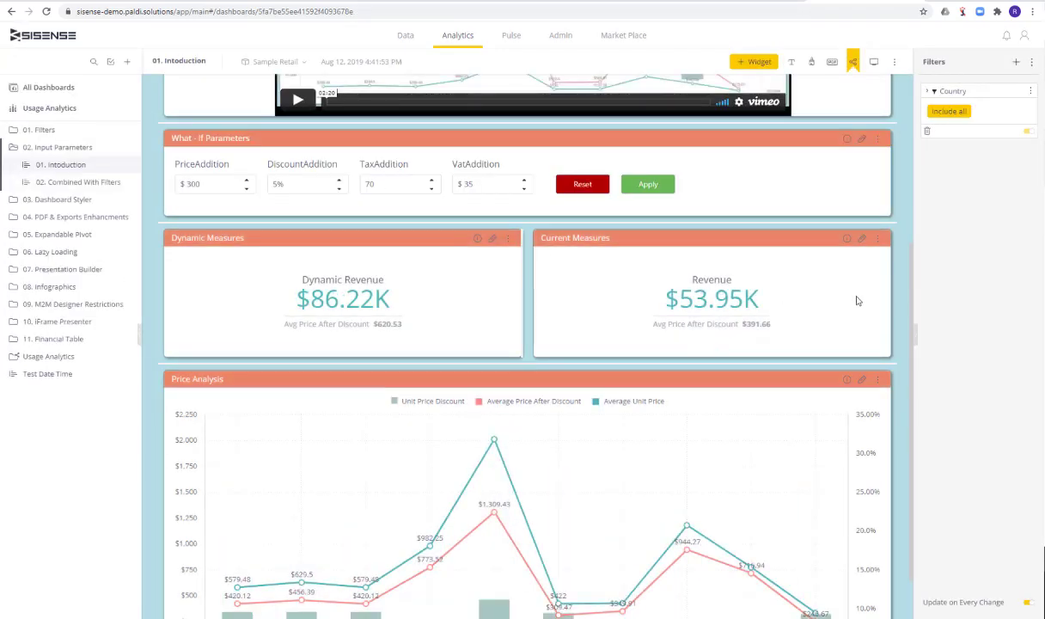
{"action": "scroll", "coordinate": [902, 422], "scroll_direction": "up", "scroll_amount": 3}
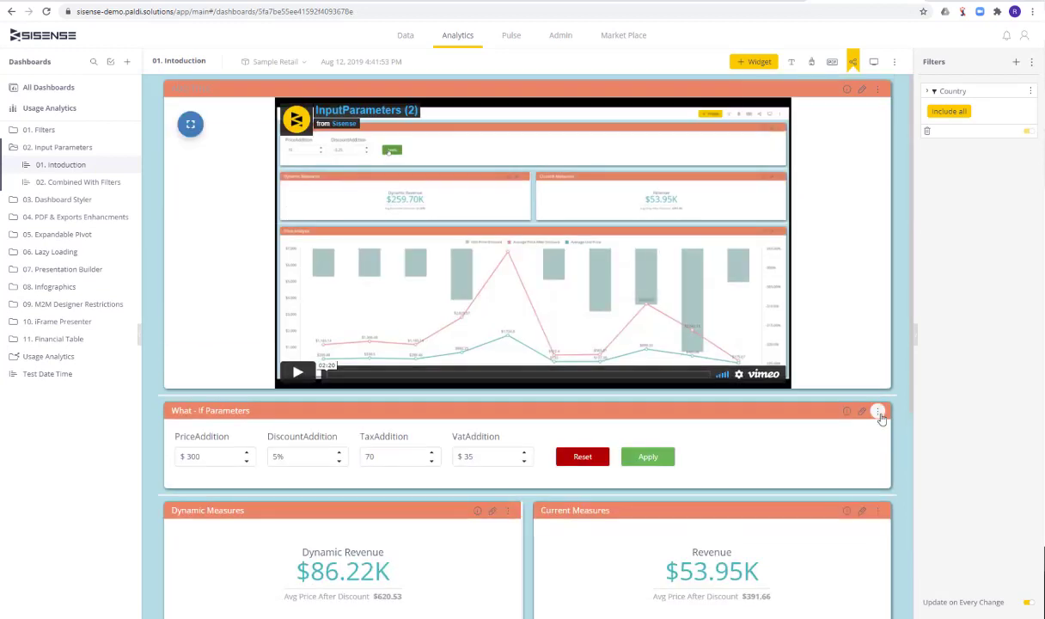
{"action": "scroll", "coordinate": [881, 419], "scroll_direction": "down", "scroll_amount": 2}
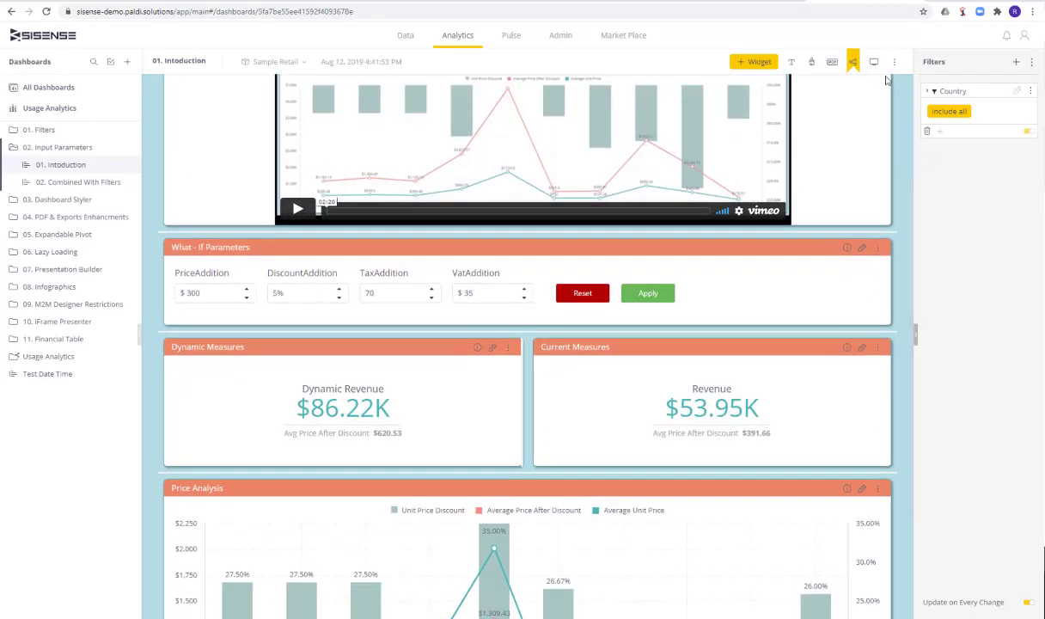
{"action": "left_click", "coordinate": [830, 61]}
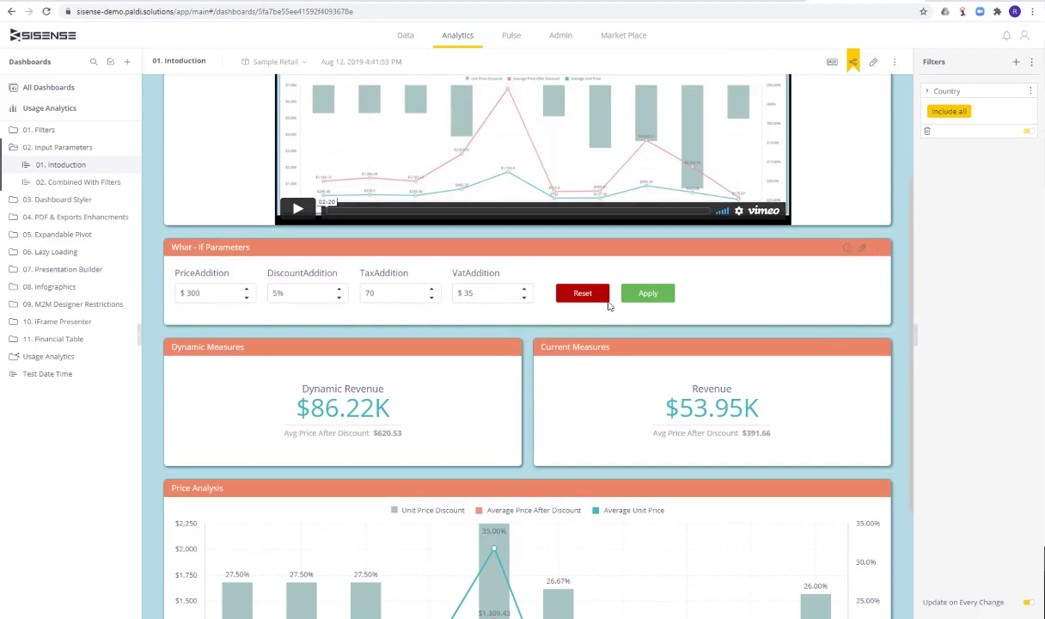
{"action": "scroll", "coordinate": [514, 490], "scroll_direction": "down", "scroll_amount": 2}
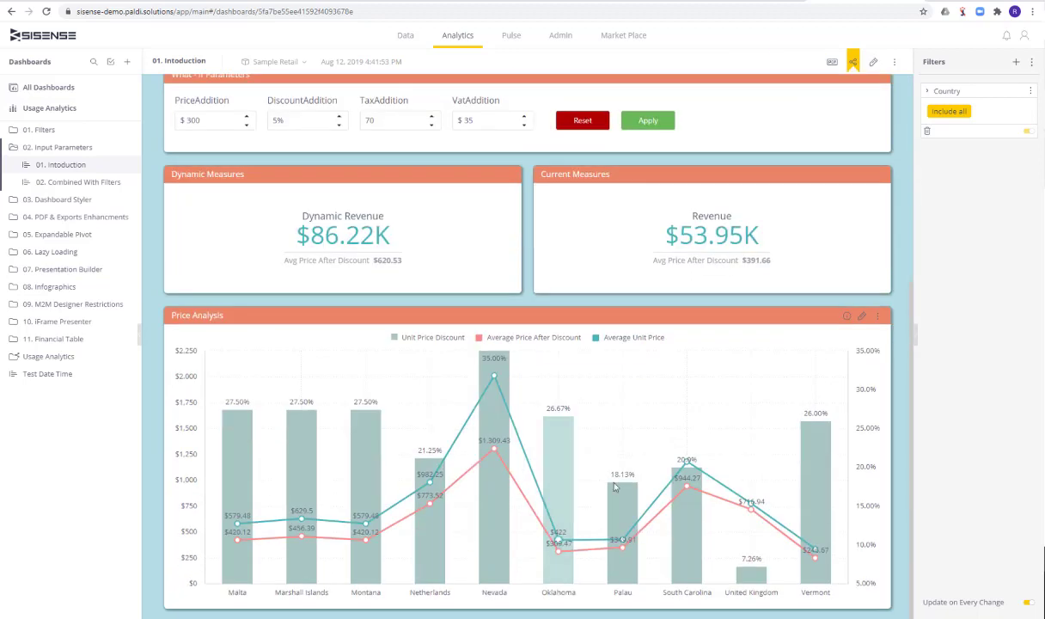